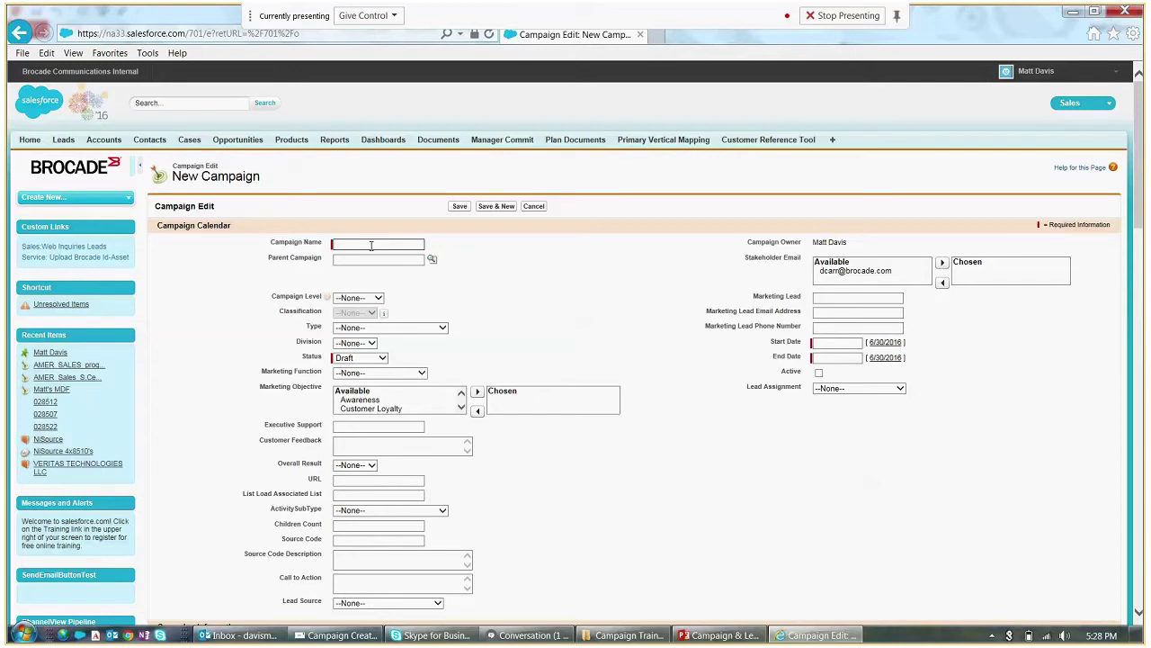
# Name the new campaign AMER_SALES_PROGRAMNAME_Q316_MDF and set its status to In Progress
pyautogui.write('AMER')
pyautogui.write('_SALES')
pyautogui.write('_')
pyautogui.write('PR')
pyautogui.write('OGRA')
pyautogui.write('MNAME')
pyautogui.write('_')
pyautogui.write('Q3')
pyautogui.write('16')
pyautogui.write('_')
pyautogui.write('MDF')
pyautogui.click(367, 260)
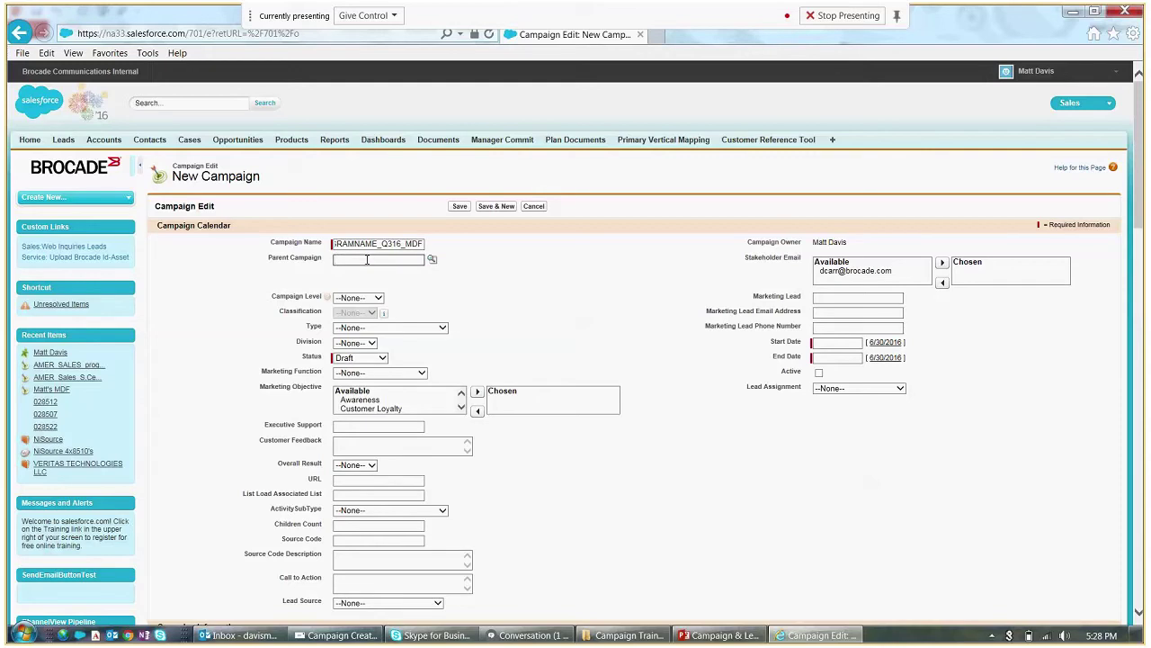
pyautogui.click(381, 360)
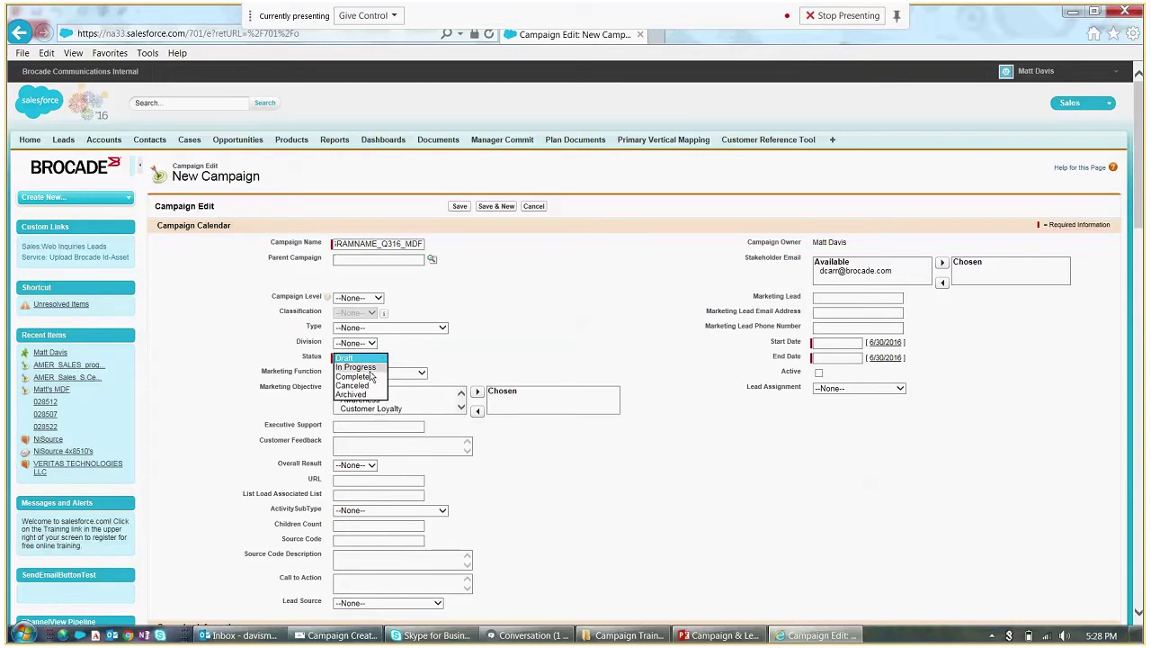
pyautogui.click(371, 370)
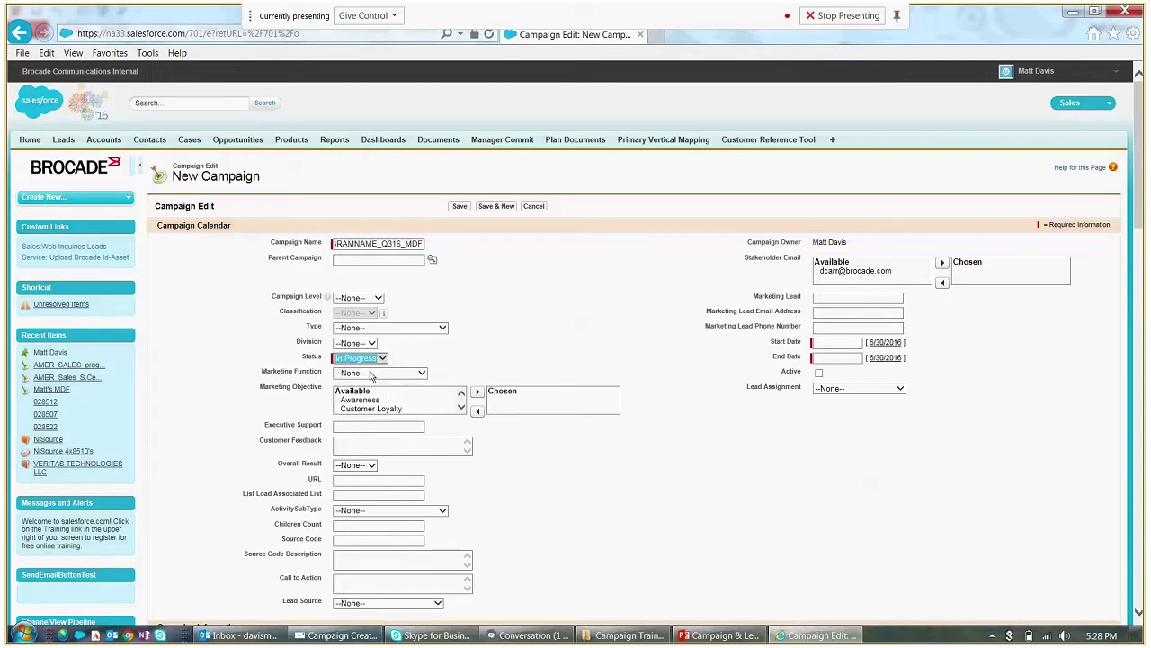
# Set the campaign's start date to 6/30/2016 and end date to 7/2/2016, and mark it as active
pyautogui.click(837, 344)
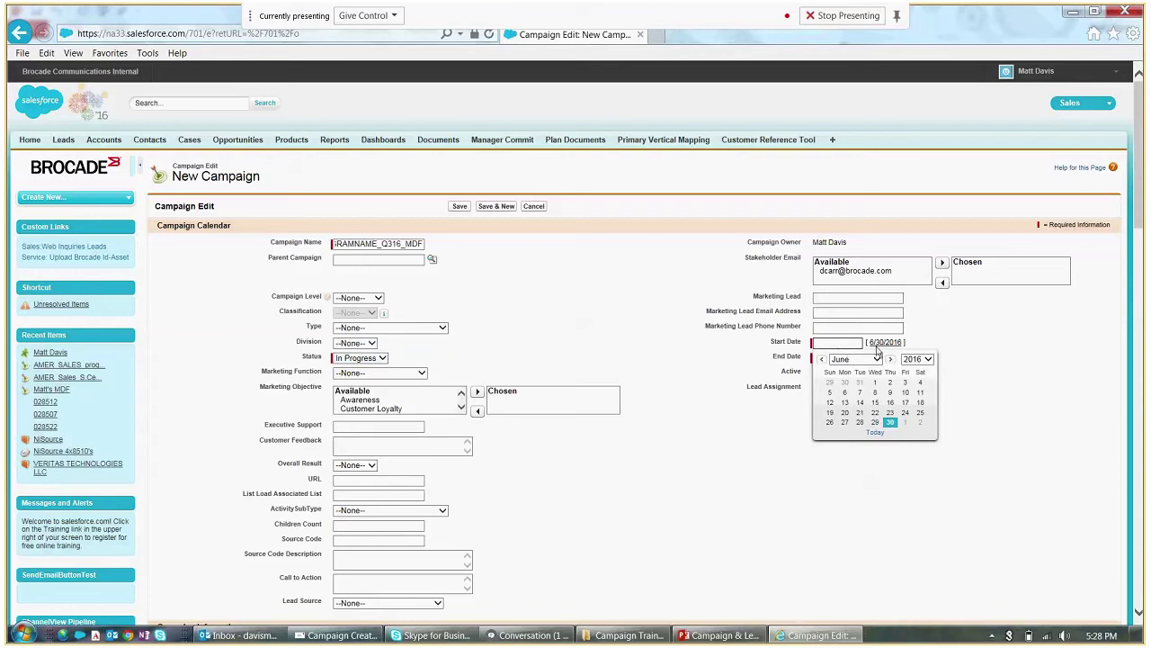
pyautogui.click(881, 343)
pyautogui.click(844, 357)
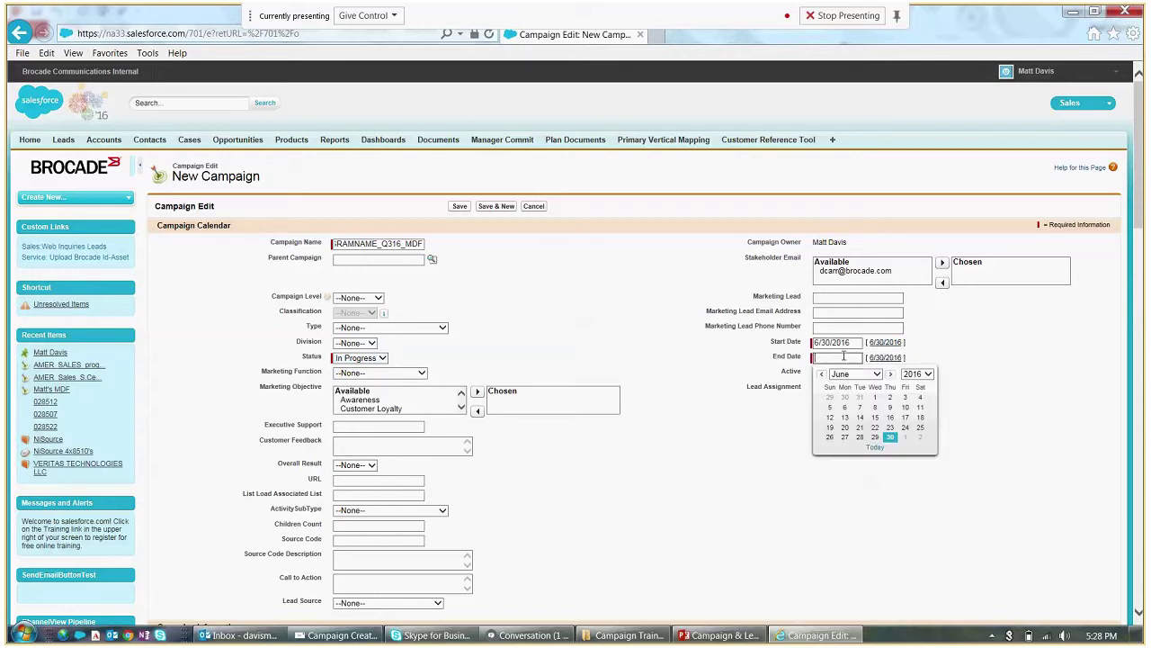
pyautogui.click(920, 437)
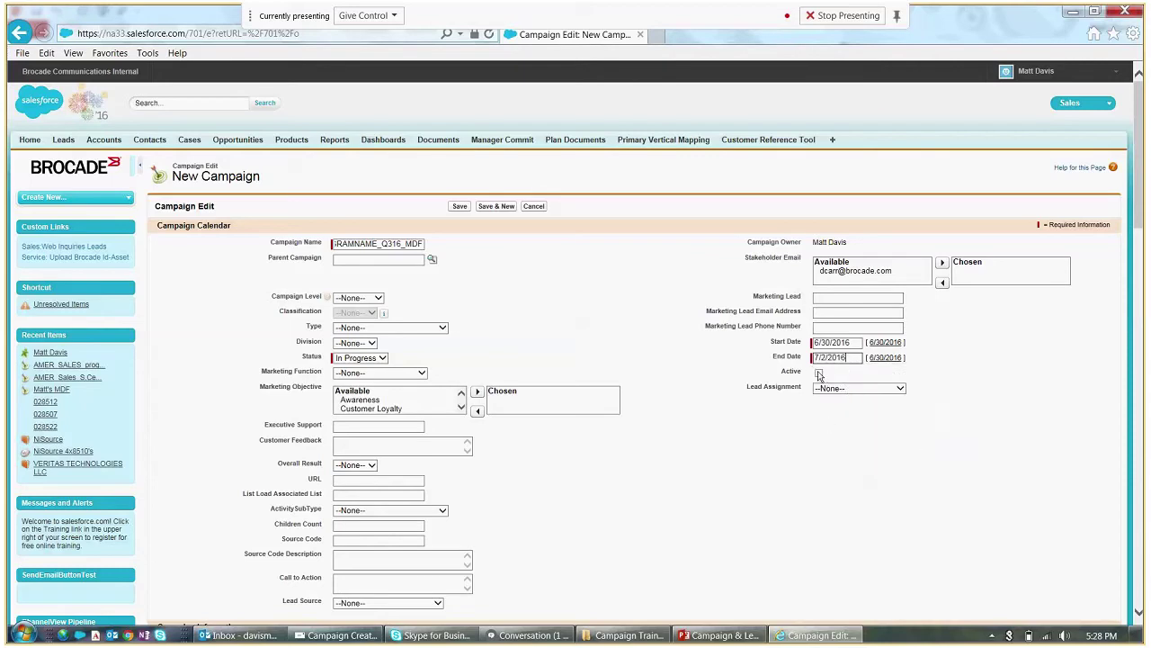
pyautogui.click(818, 374)
# Review the optional fields in the Campaign Information, Targeting, Budget, metrics and Calendar sections of the campaign form
pyautogui.moveTo(1140, 215); pyautogui.dragTo(1144, 347)
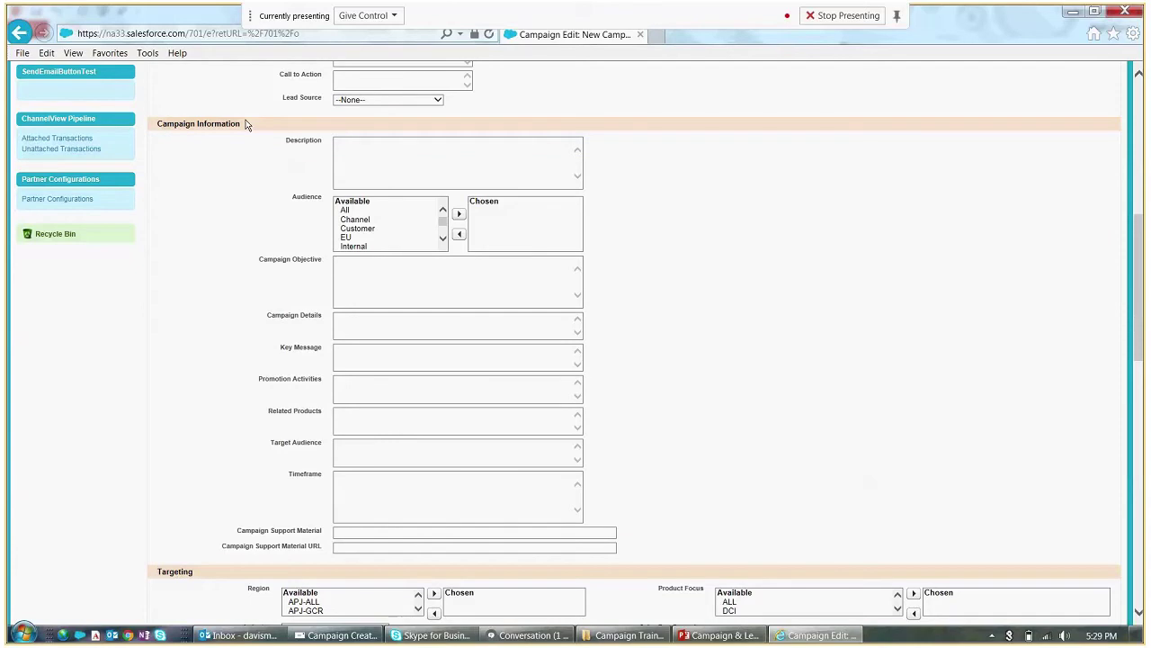
pyautogui.click(350, 273)
pyautogui.click(356, 358)
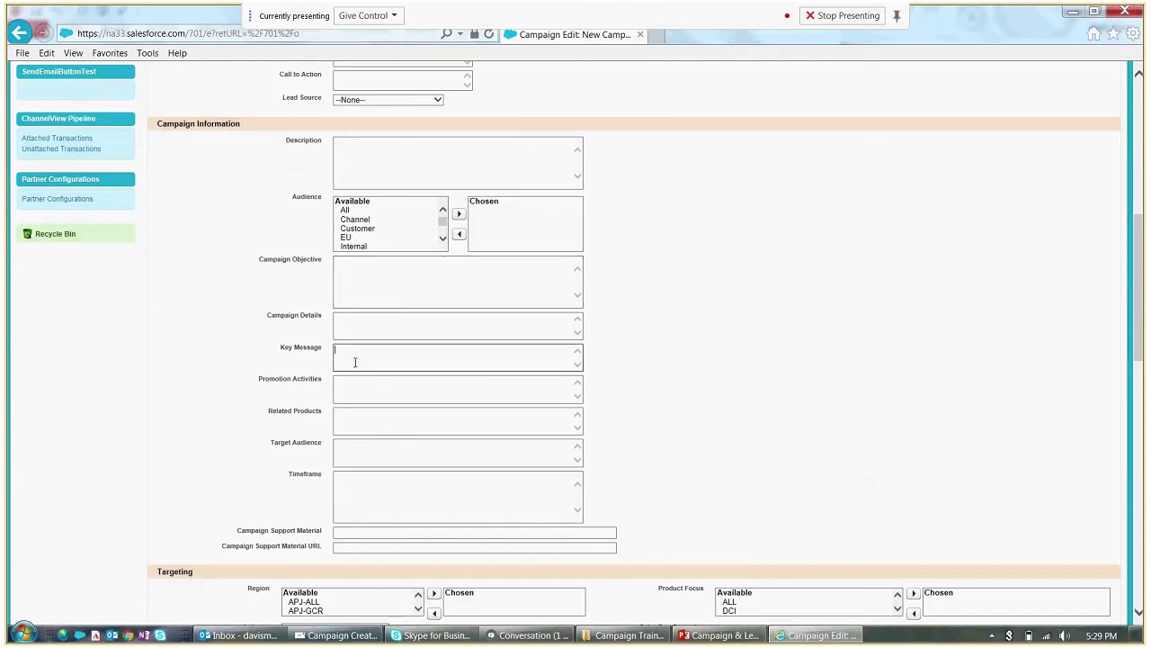
pyautogui.click(349, 388)
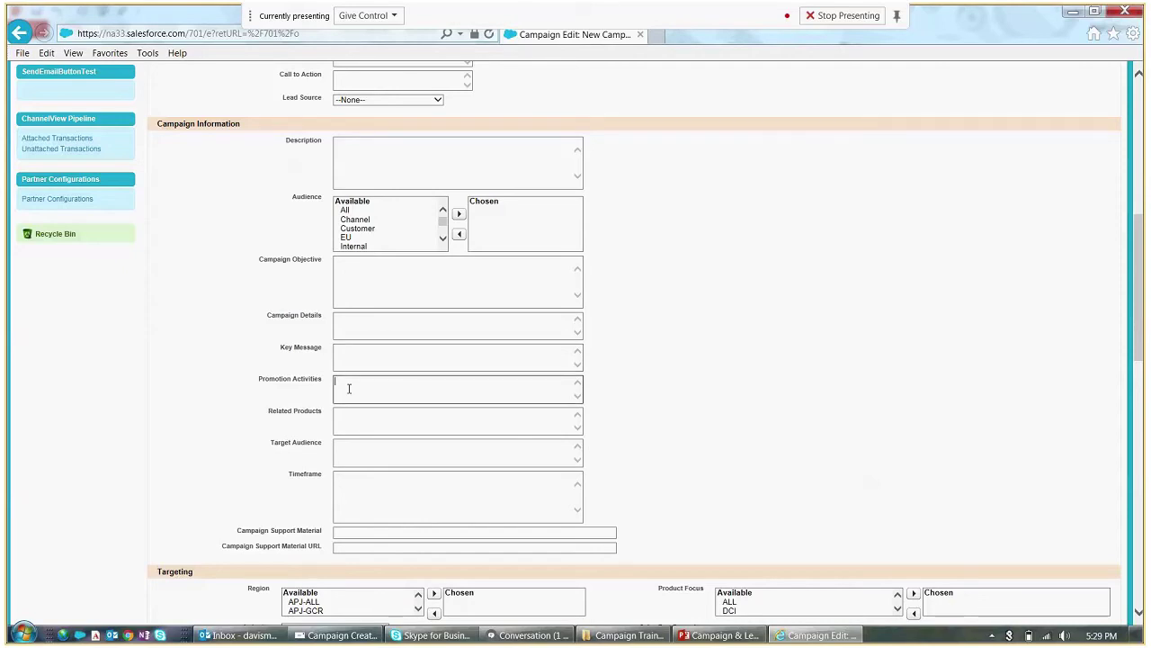
pyautogui.click(357, 351)
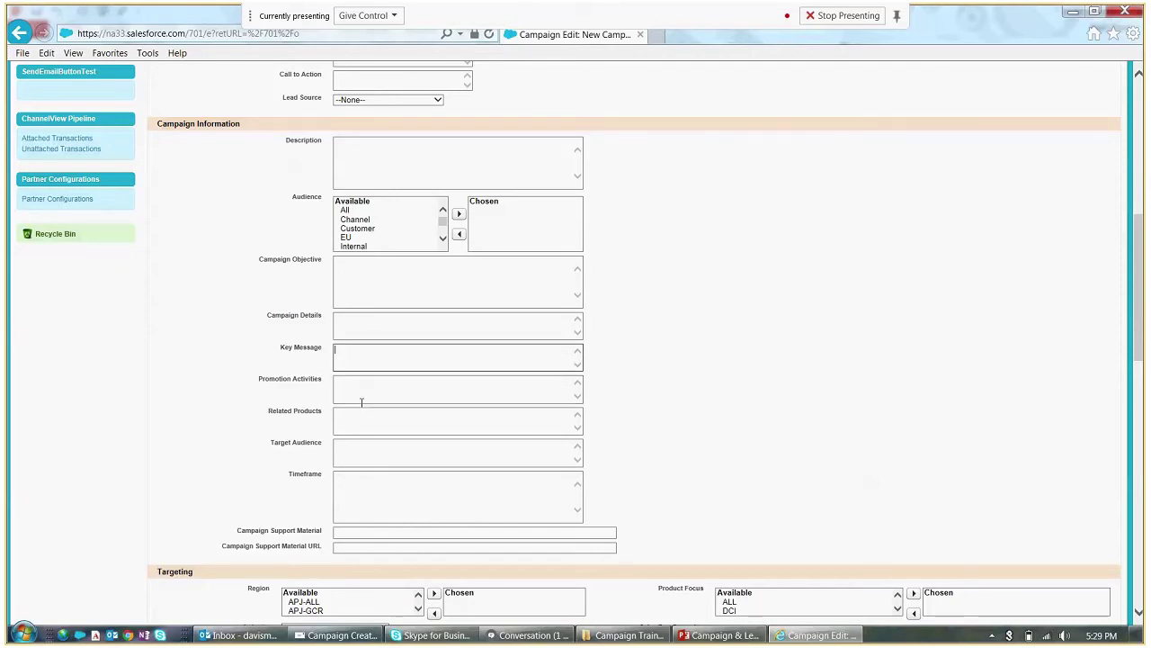
pyautogui.click(349, 534)
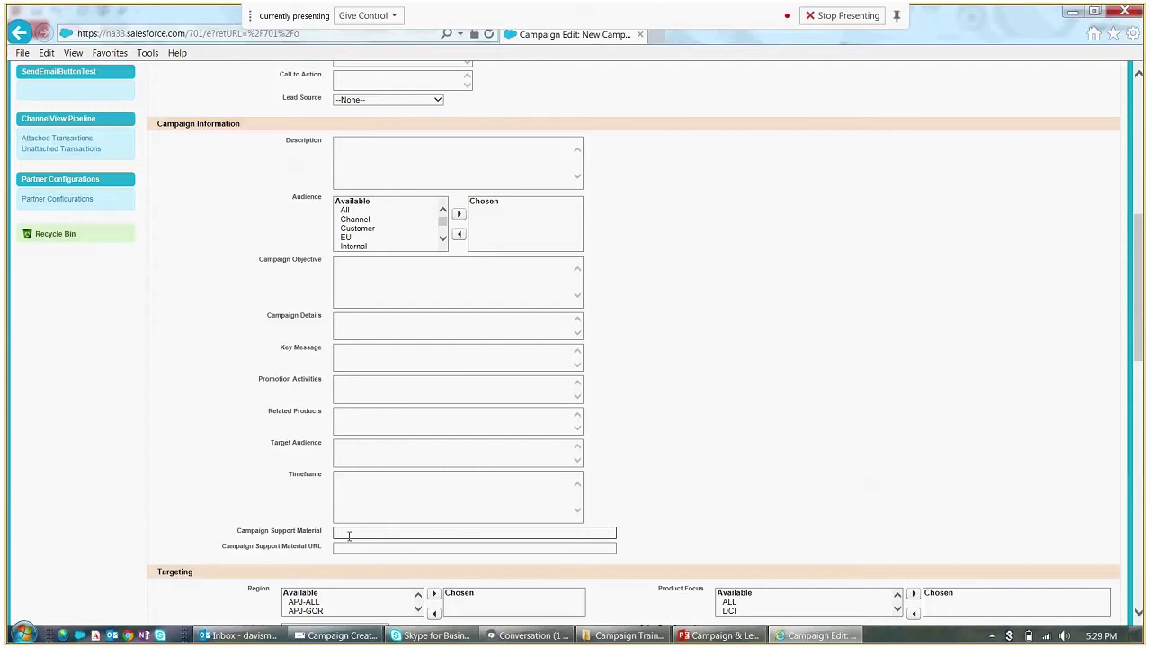
pyautogui.moveTo(1141, 255); pyautogui.dragTo(1142, 357)
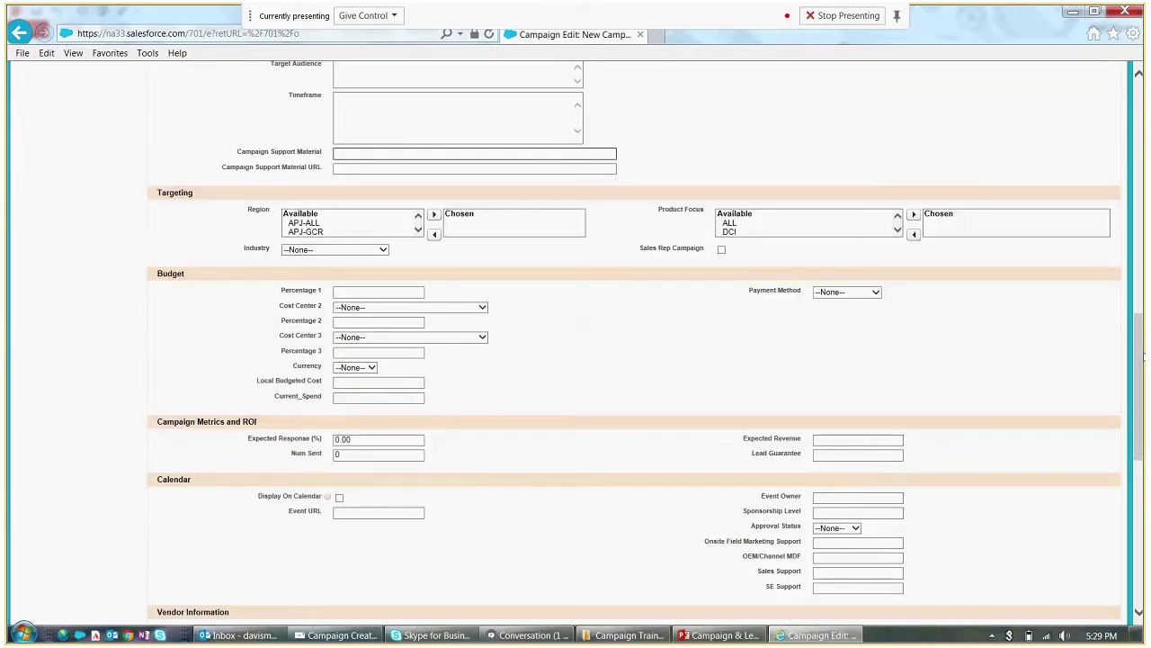
# Save the new campaign
pyautogui.moveTo(1143, 357); pyautogui.dragTo(1141, 90)
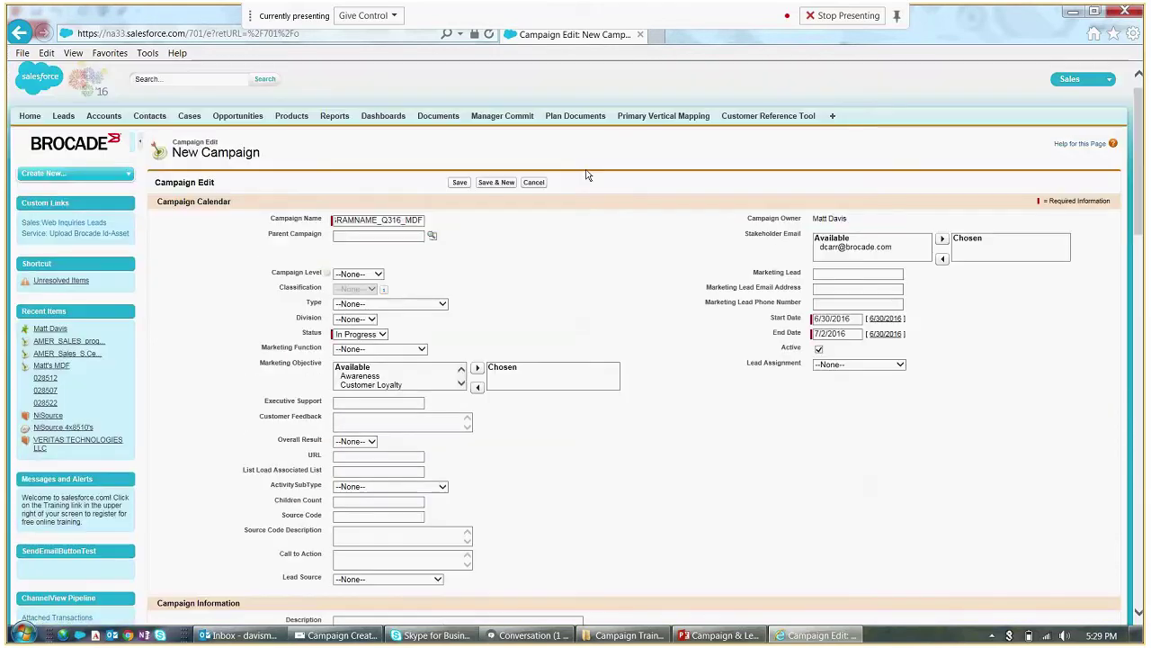
pyautogui.click(459, 183)
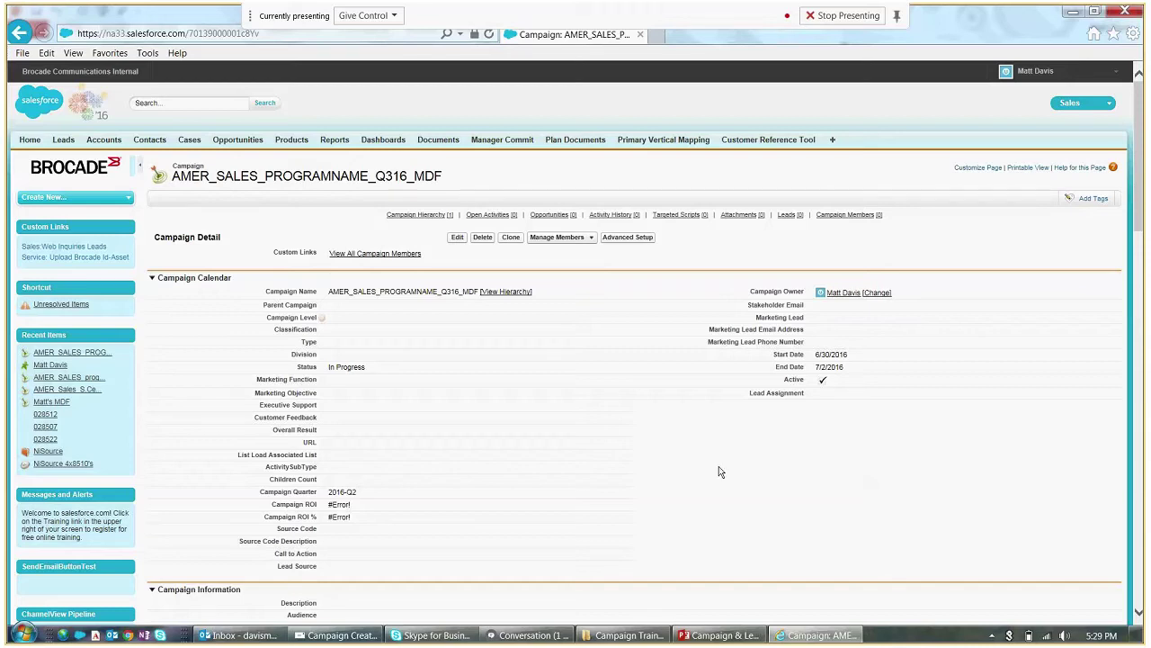
# Switch to the Campaign Training folder, open Lead Upload Template.csv in Excel and autofit all its columns
pyautogui.click(624, 635)
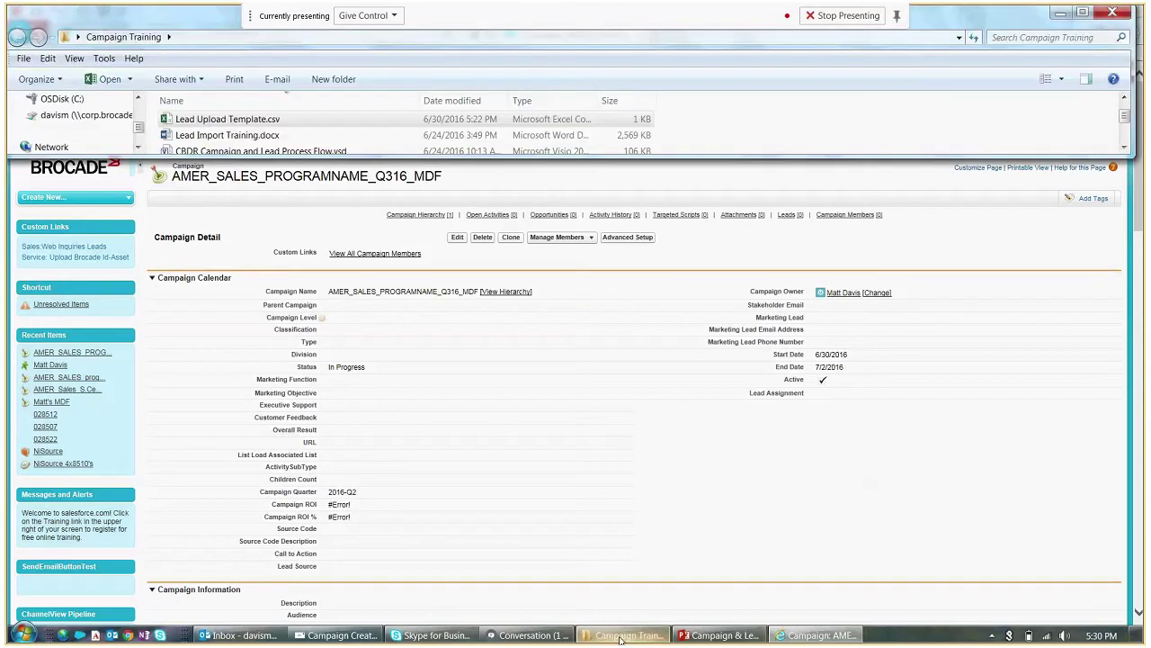
pyautogui.doubleClick(211, 122)
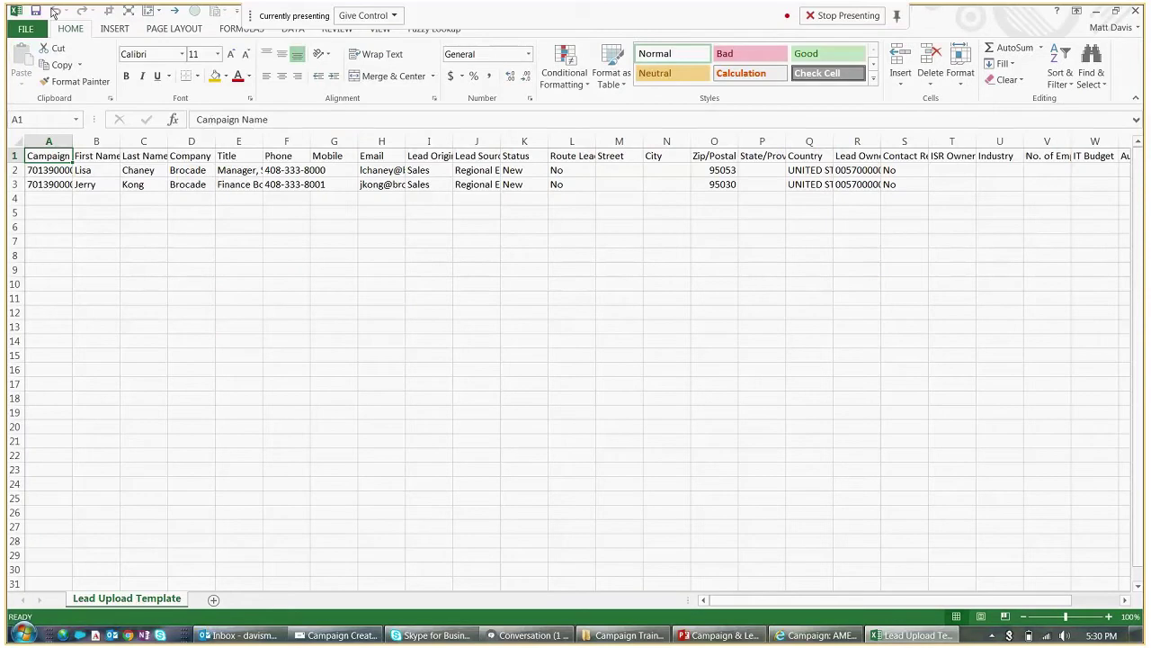
pyautogui.click(18, 141)
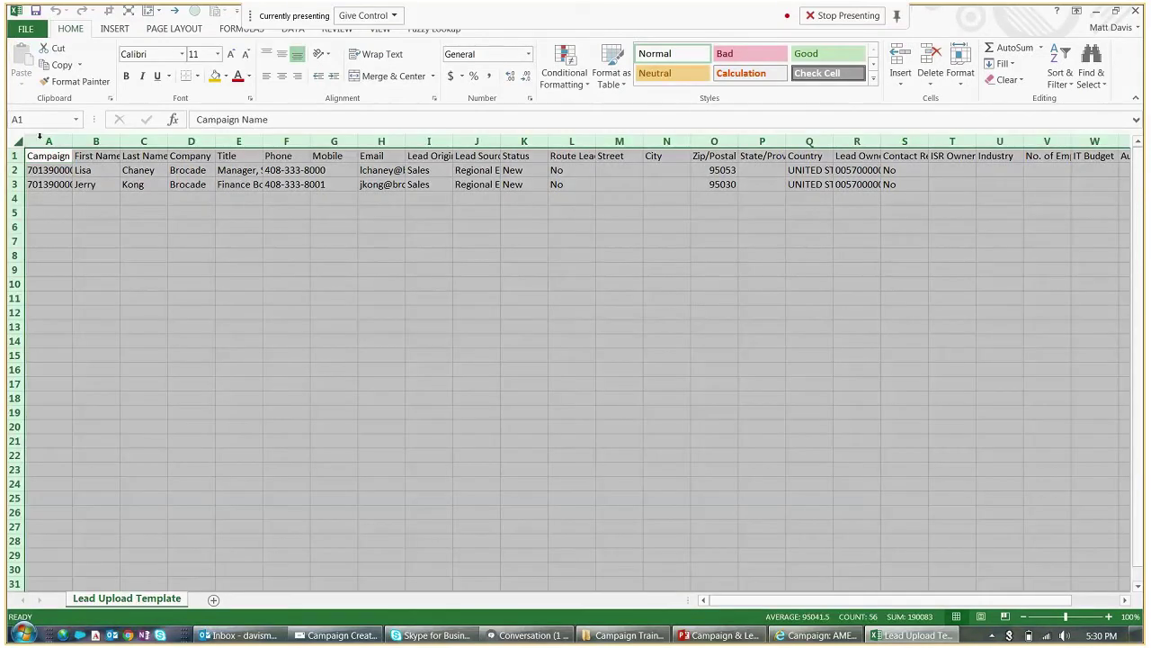
pyautogui.doubleClick(69, 141)
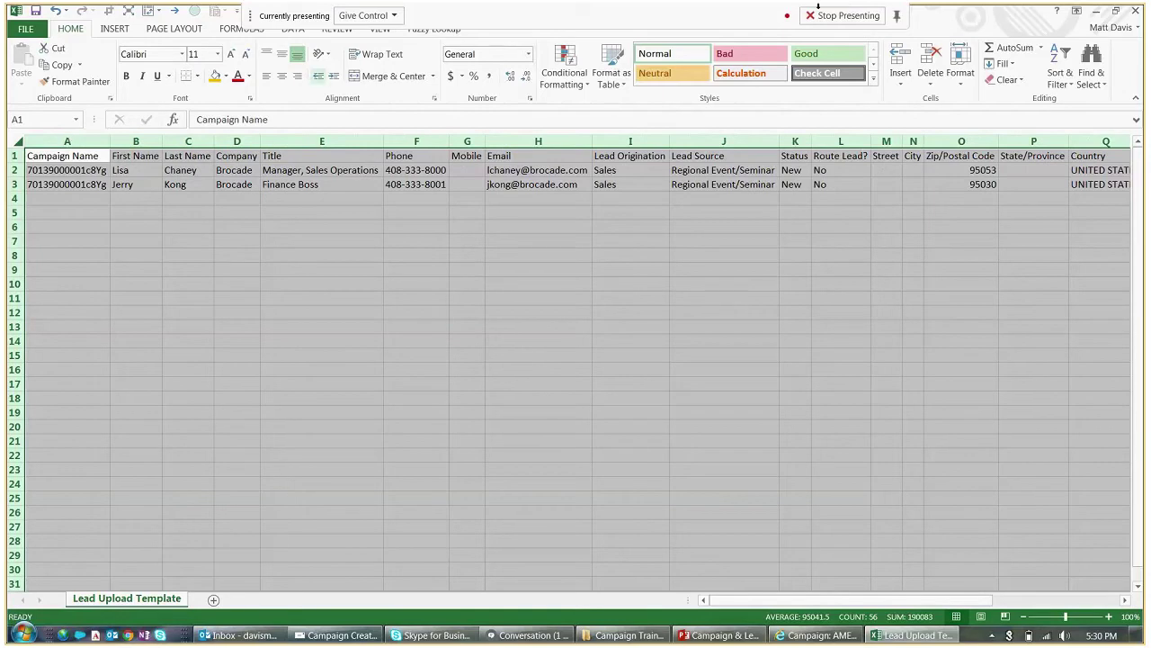
pyautogui.click(897, 15)
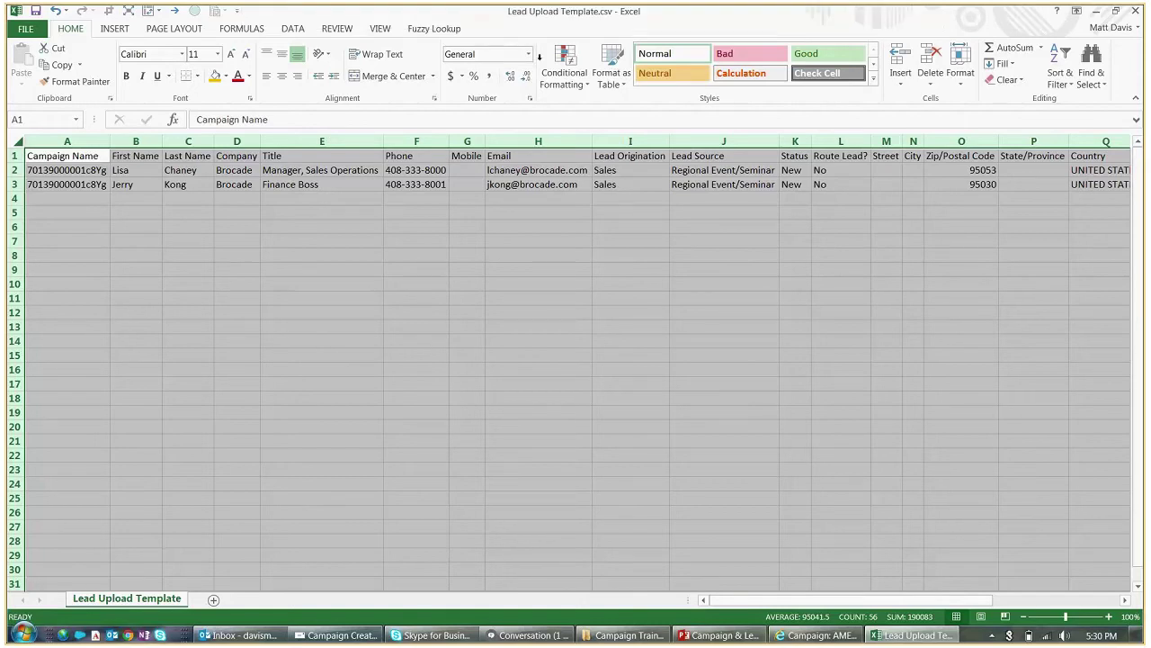
# Examine the lead template's columns from Campaign Name through Email, including the campaign ID and contact details in the sample rows
pyautogui.click(98, 160)
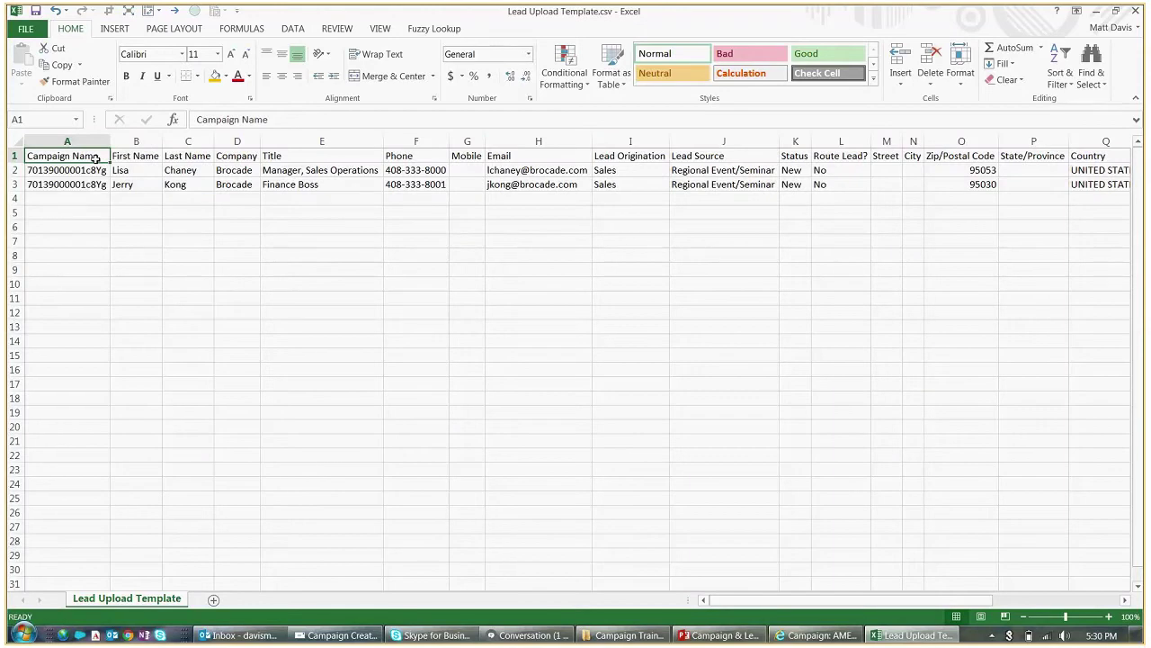
pyautogui.press('Down')
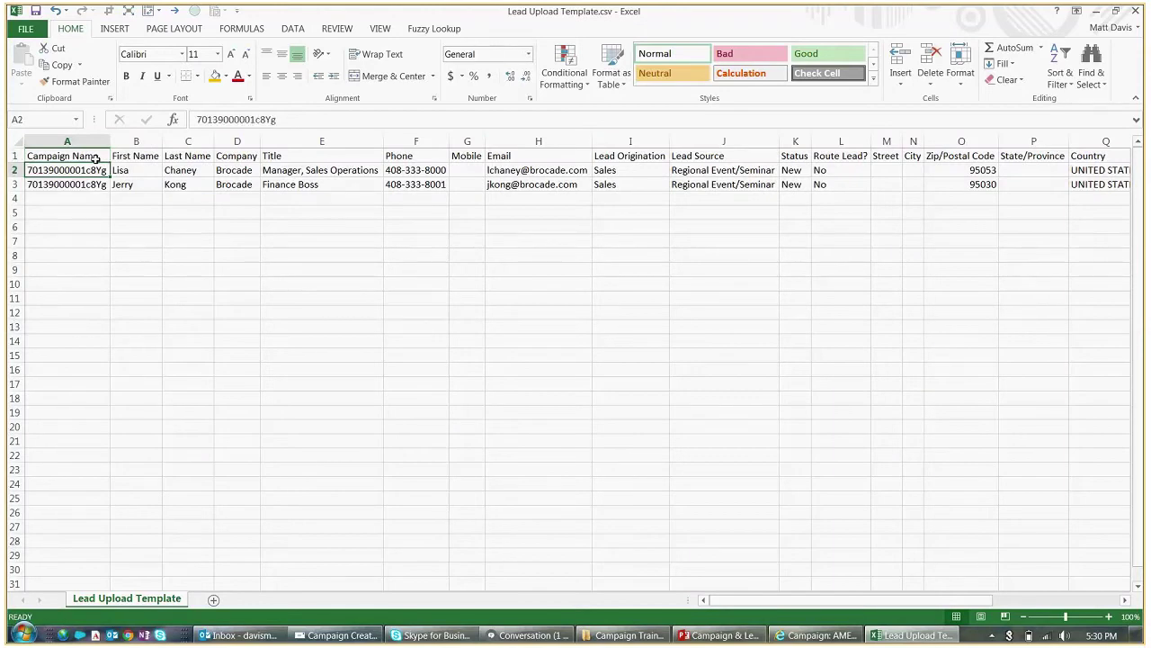
pyautogui.press('Up')
pyautogui.press('Right')
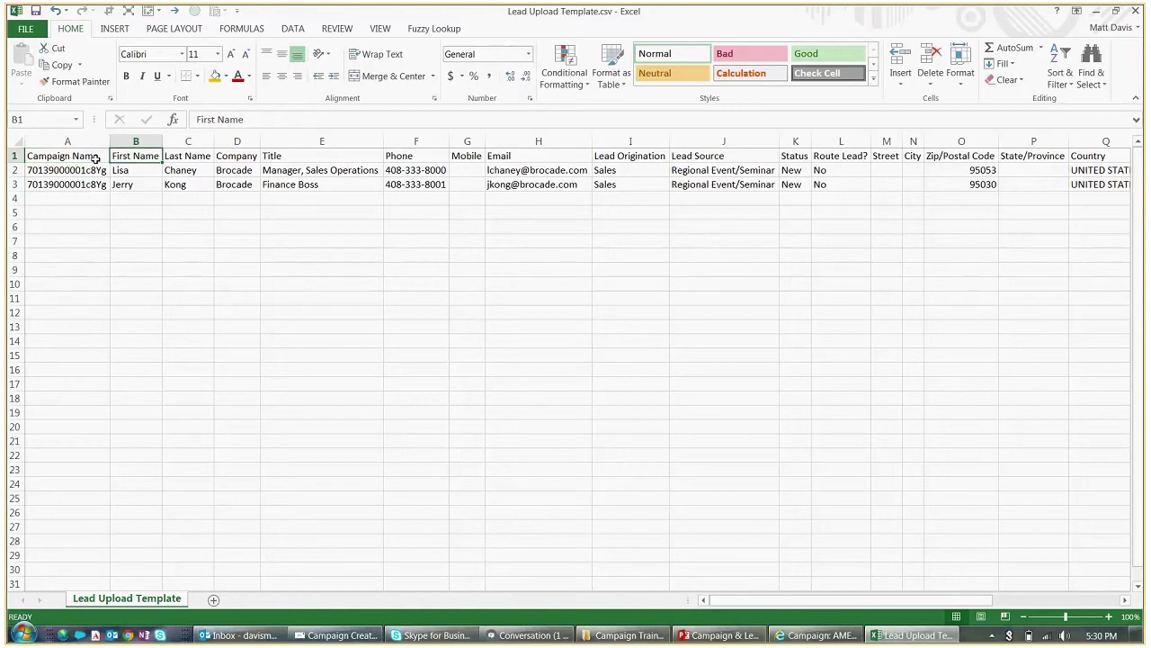
pyautogui.press('Left')
pyautogui.press('Down')
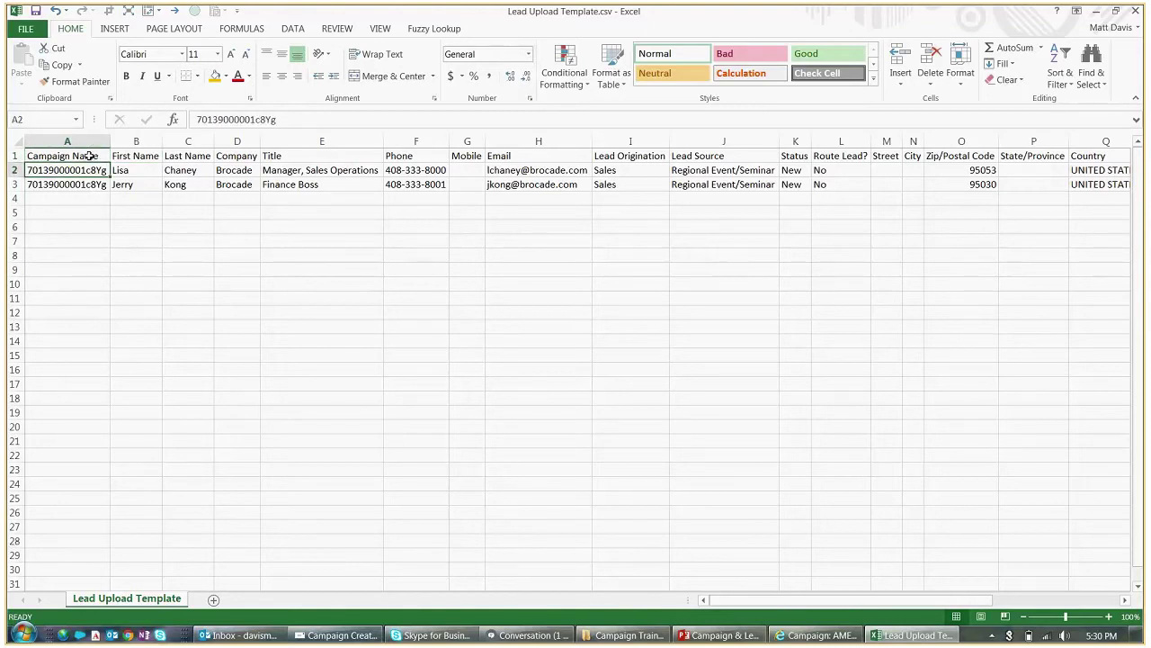
pyautogui.press('Right')
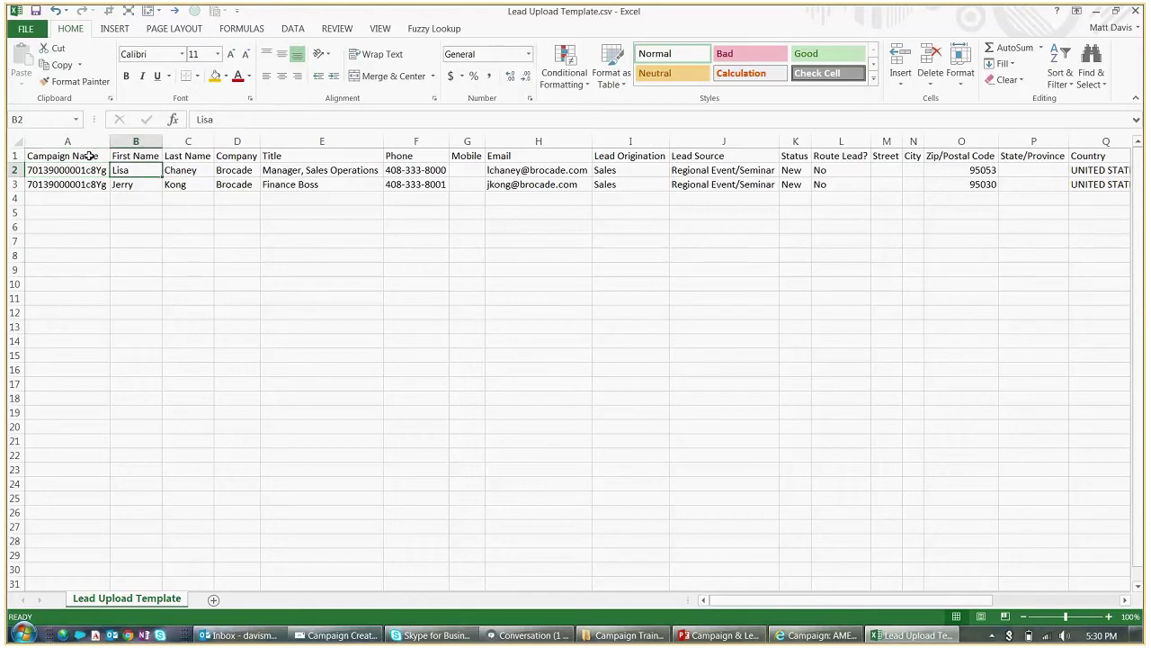
pyautogui.press('Up')
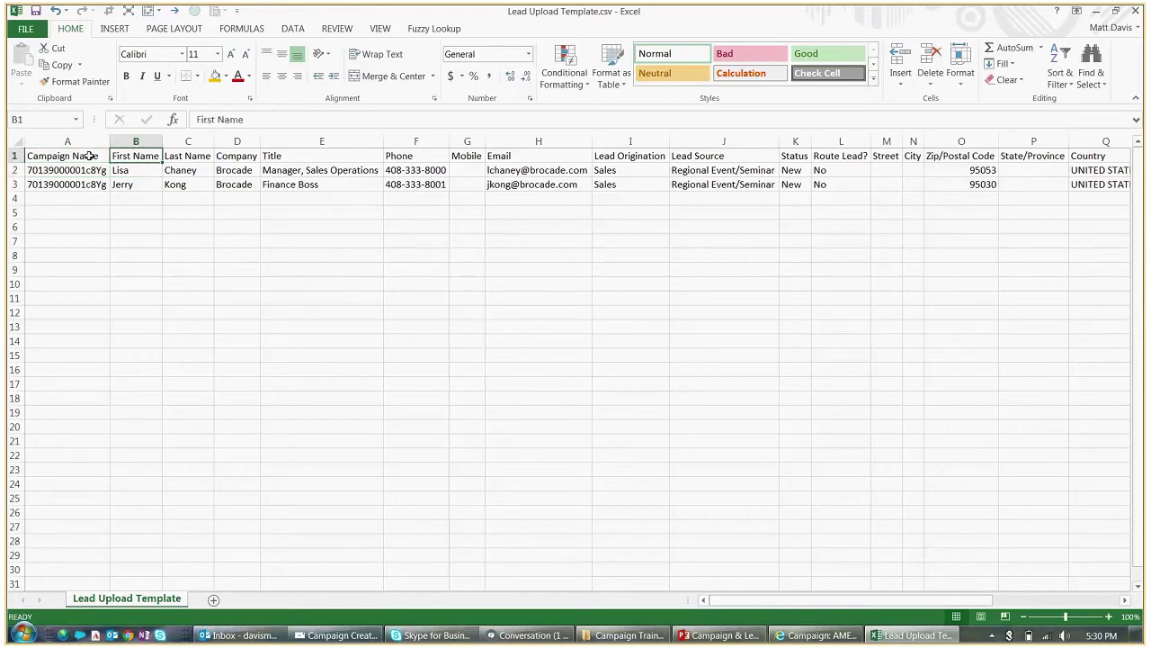
pyautogui.press('Right')
pyautogui.press('Right')
pyautogui.press('Right')
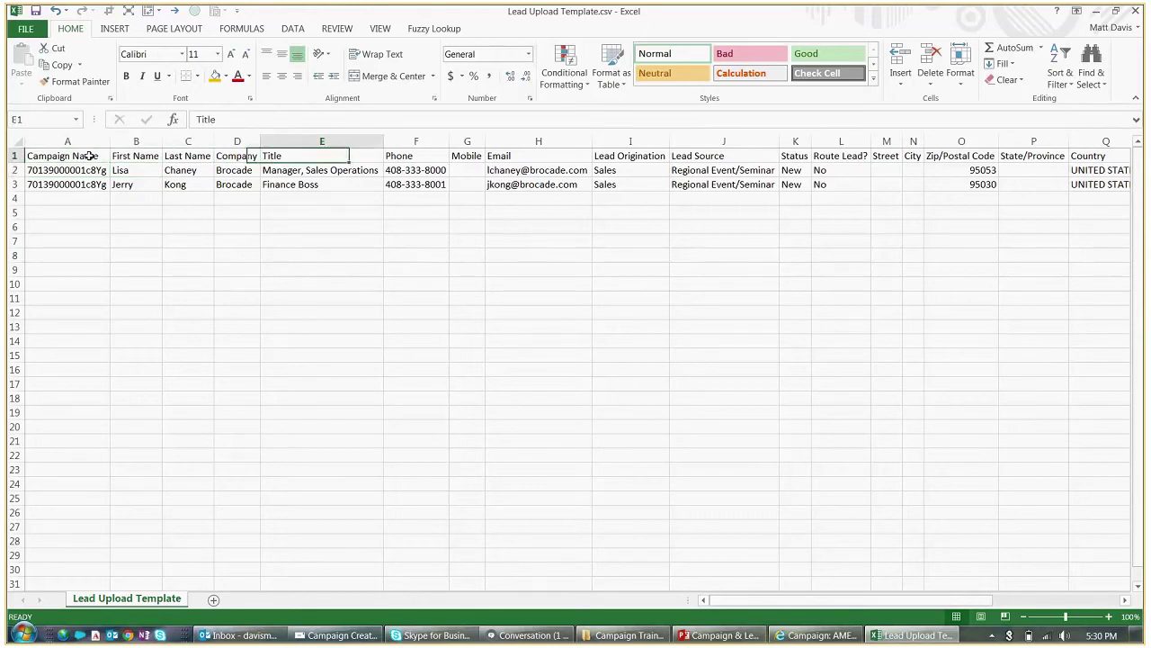
pyautogui.press('Right')
pyautogui.press('Right')
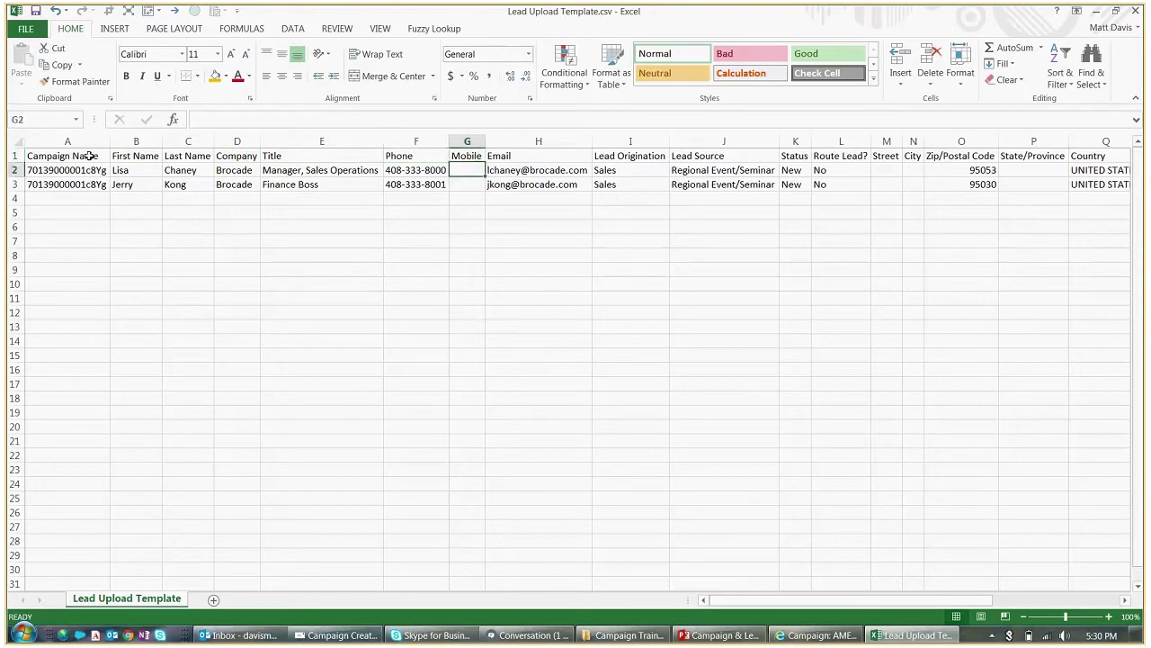
pyautogui.press('Right')
pyautogui.press('Down')
pyautogui.press('Up')
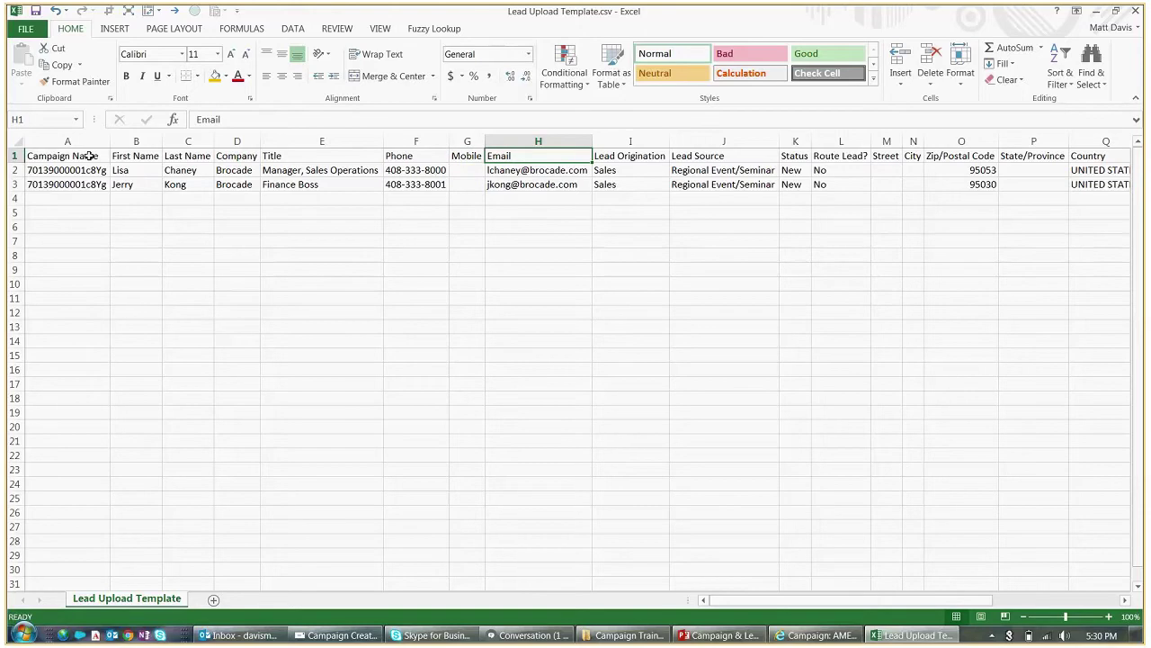
# Examine the lead template's columns from Lead Origination through Lead Owner, including the Route Lead?, postal code and country entries
pyautogui.press('Right')
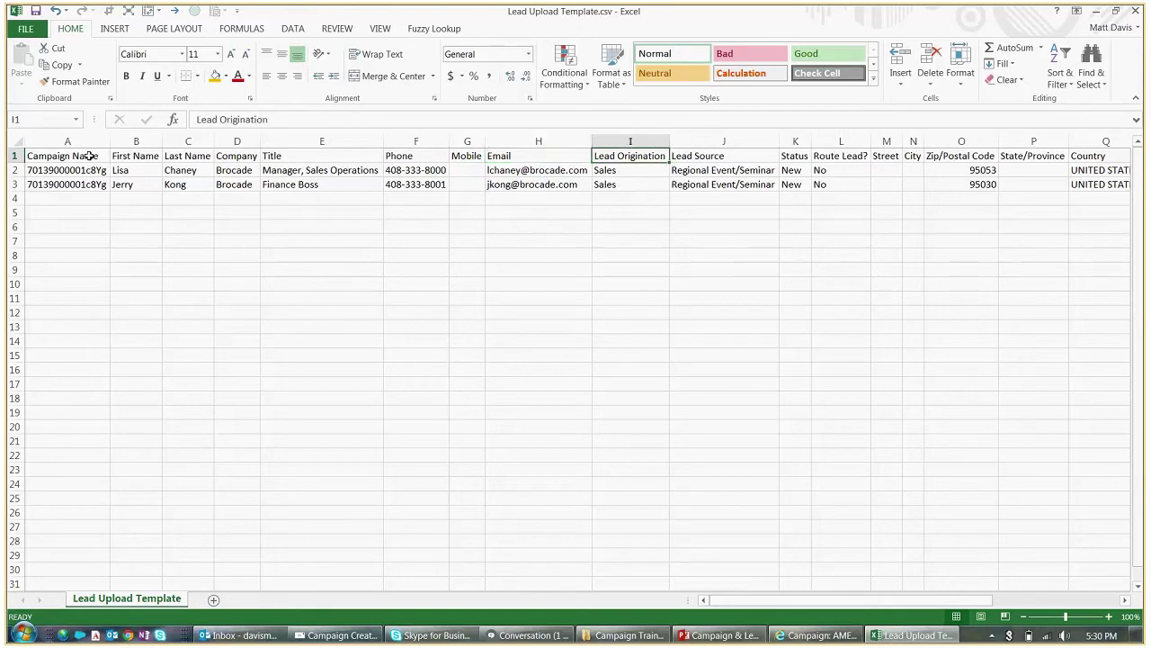
pyautogui.press('Right')
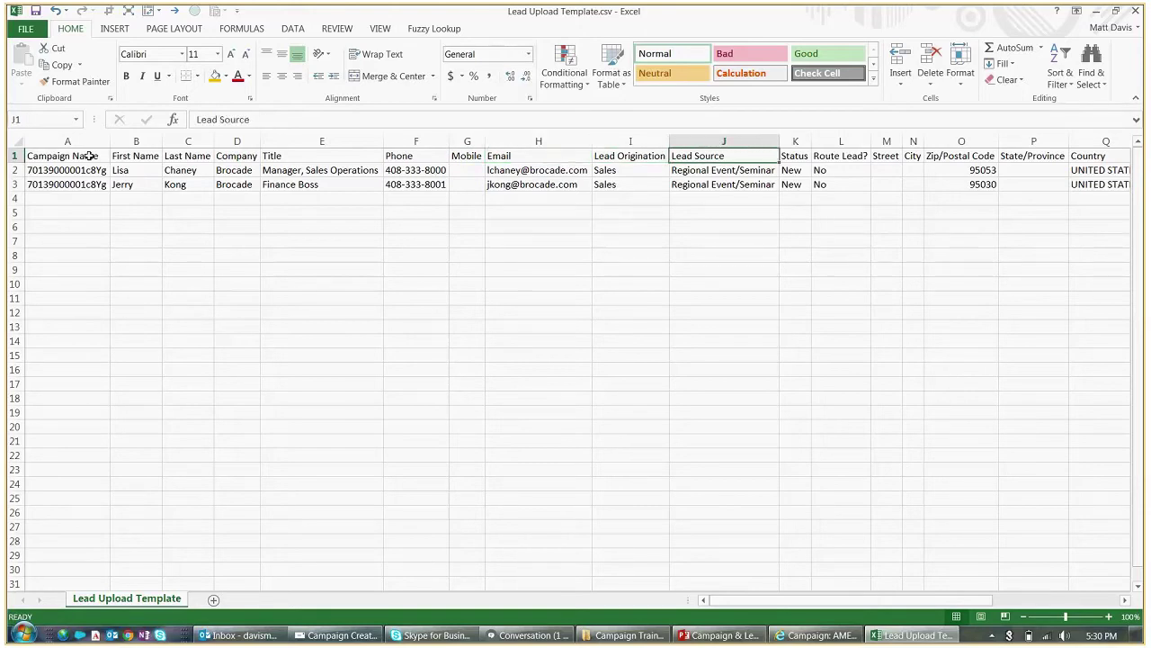
pyautogui.press('Right')
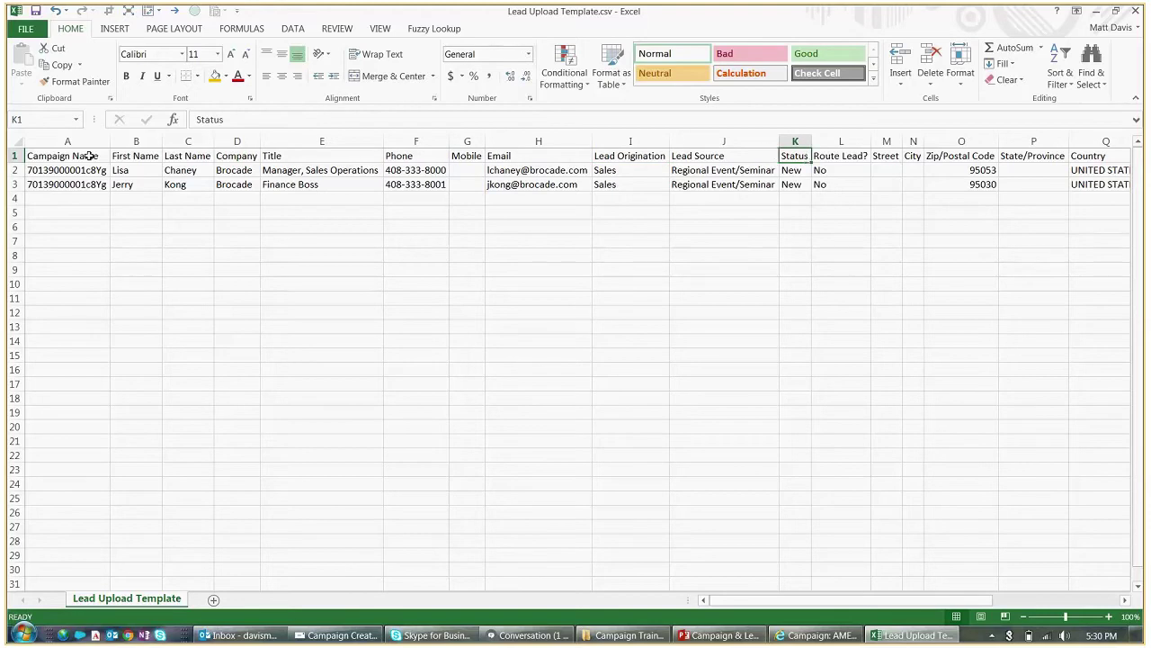
pyautogui.press('Right')
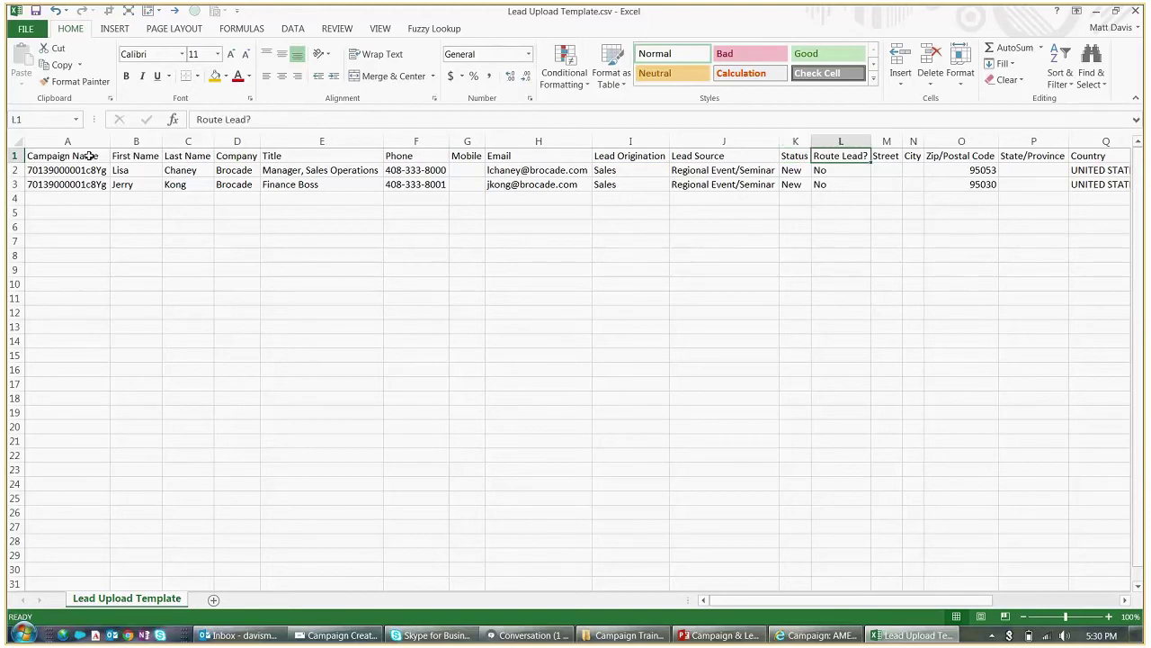
pyautogui.press('Down')
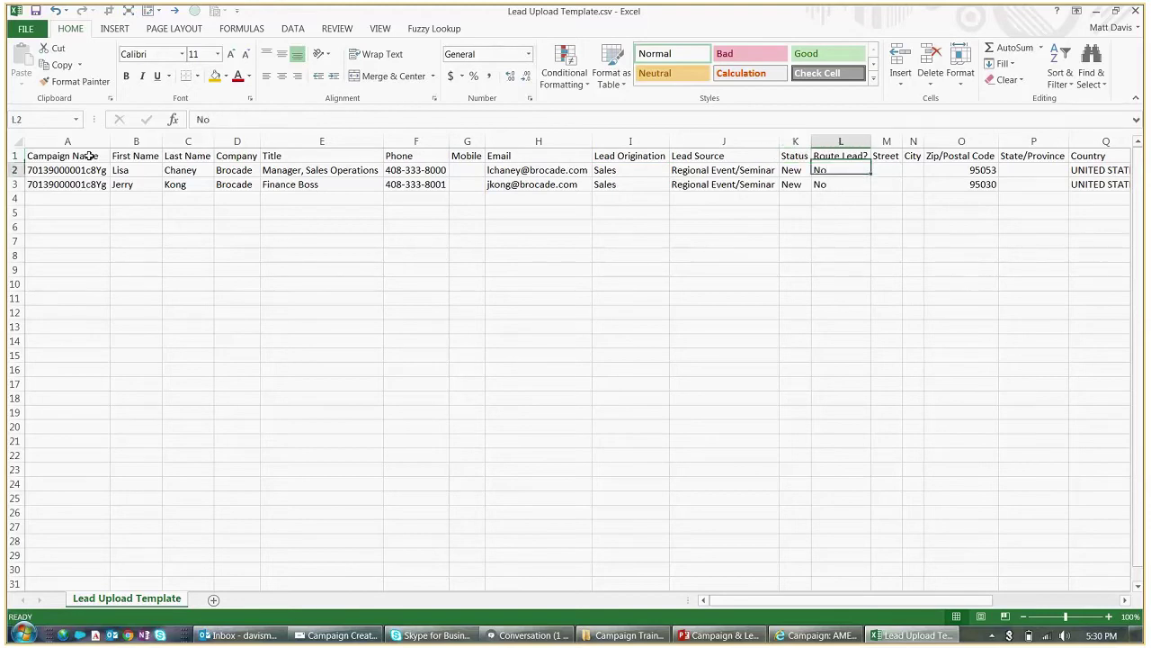
pyautogui.press('Right')
pyautogui.press('Right')
pyautogui.press('Right')
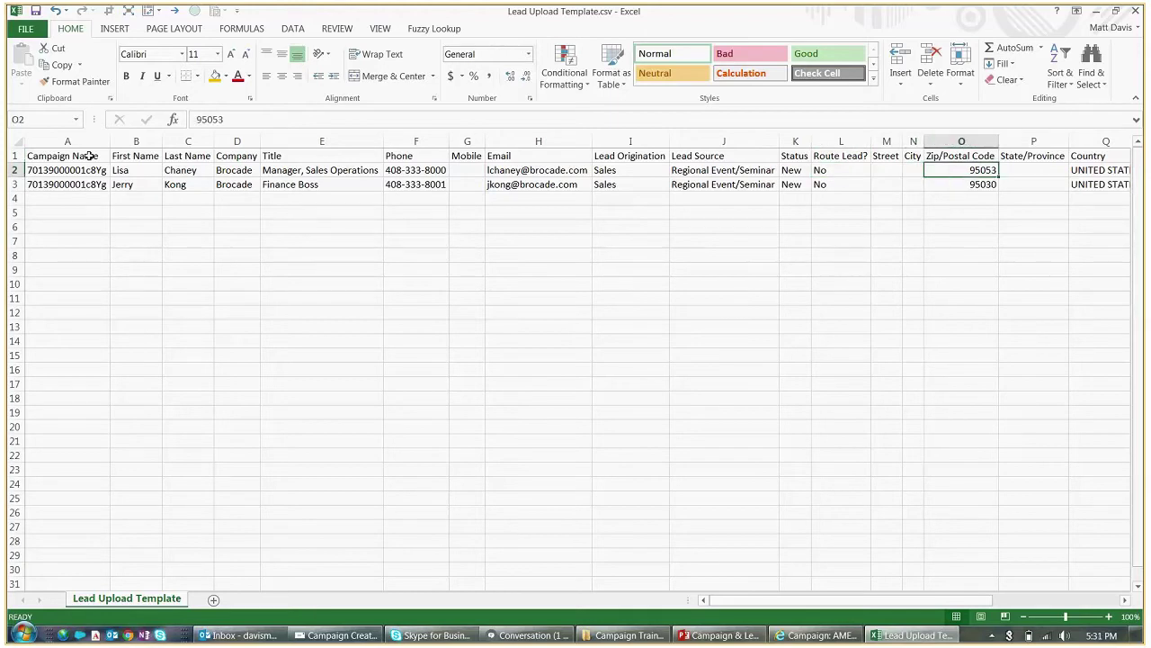
pyautogui.press('Right')
pyautogui.press('Right')
pyautogui.press('Right')
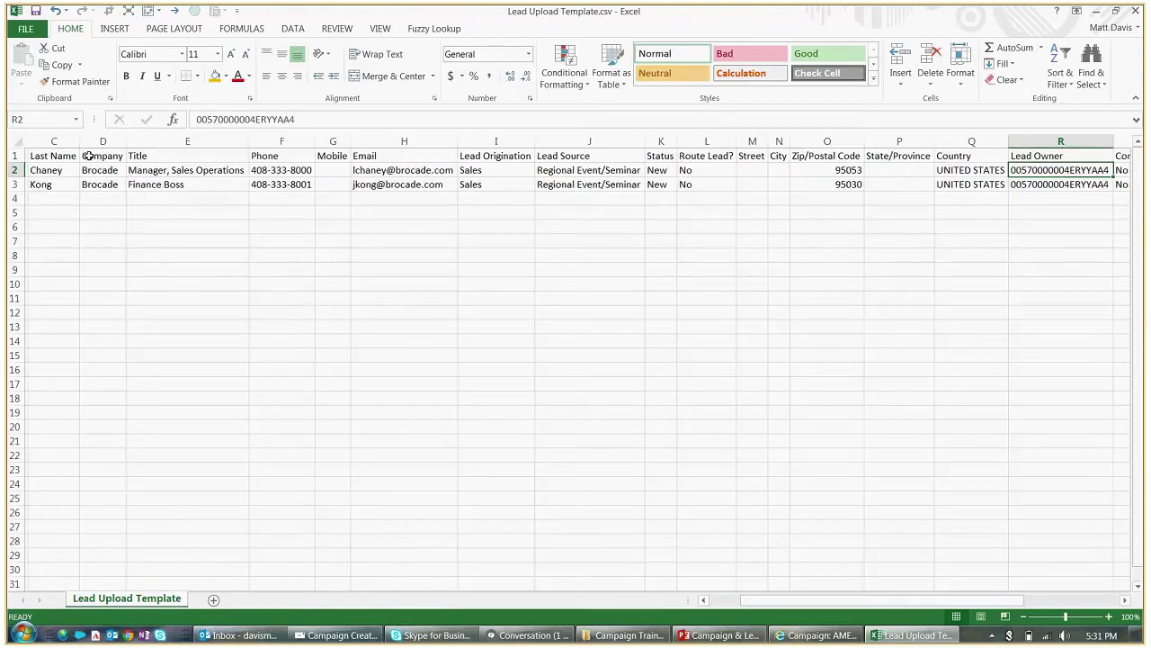
# Examine the lead template's remaining columns from Contact Requested through Timeframe in the first sample row
pyautogui.press('Left')
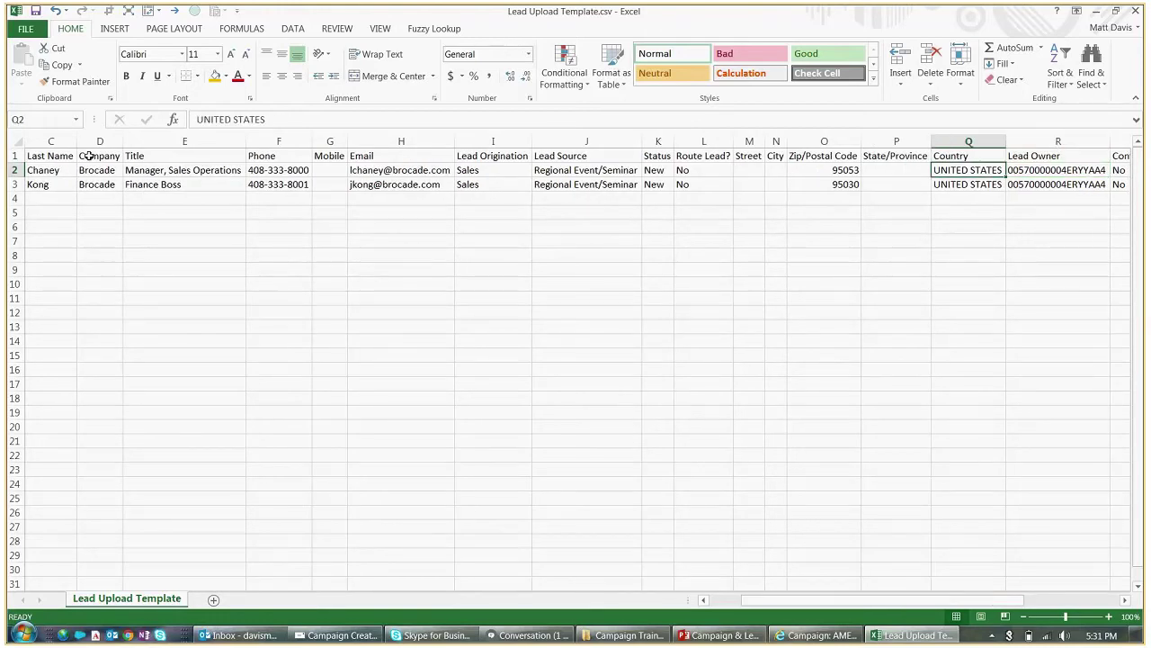
pyautogui.press('Right')
pyautogui.press('Right')
pyautogui.press('Right')
pyautogui.press('Right')
pyautogui.press('Right')
pyautogui.press('Right')
pyautogui.press('Right')
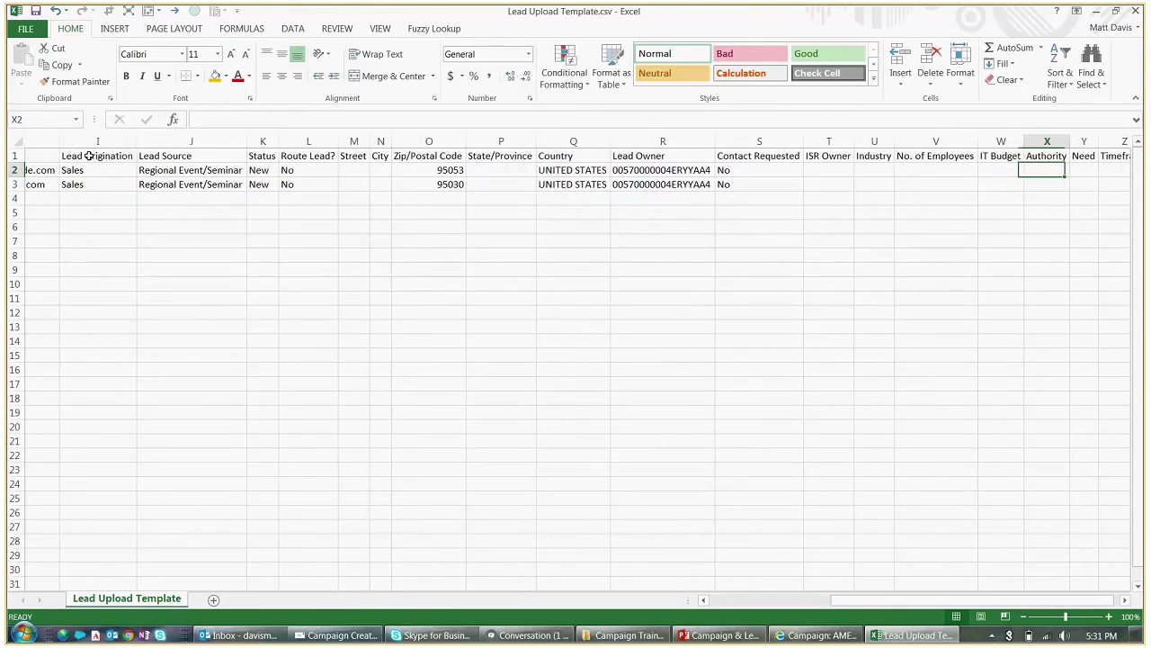
pyautogui.press('Right')
# Review the first sample row's Lead Owner and Contact Requested entries, then the values back to Lead Source
pyautogui.moveTo(663, 158); pyautogui.dragTo(664, 170)
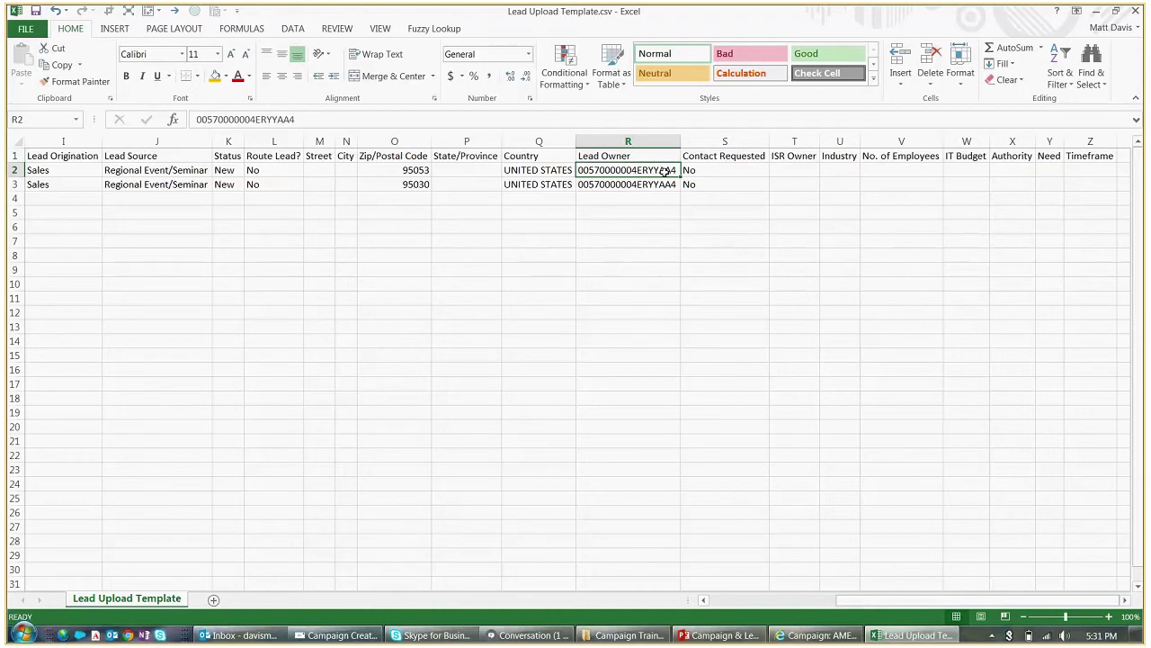
pyautogui.click(712, 169)
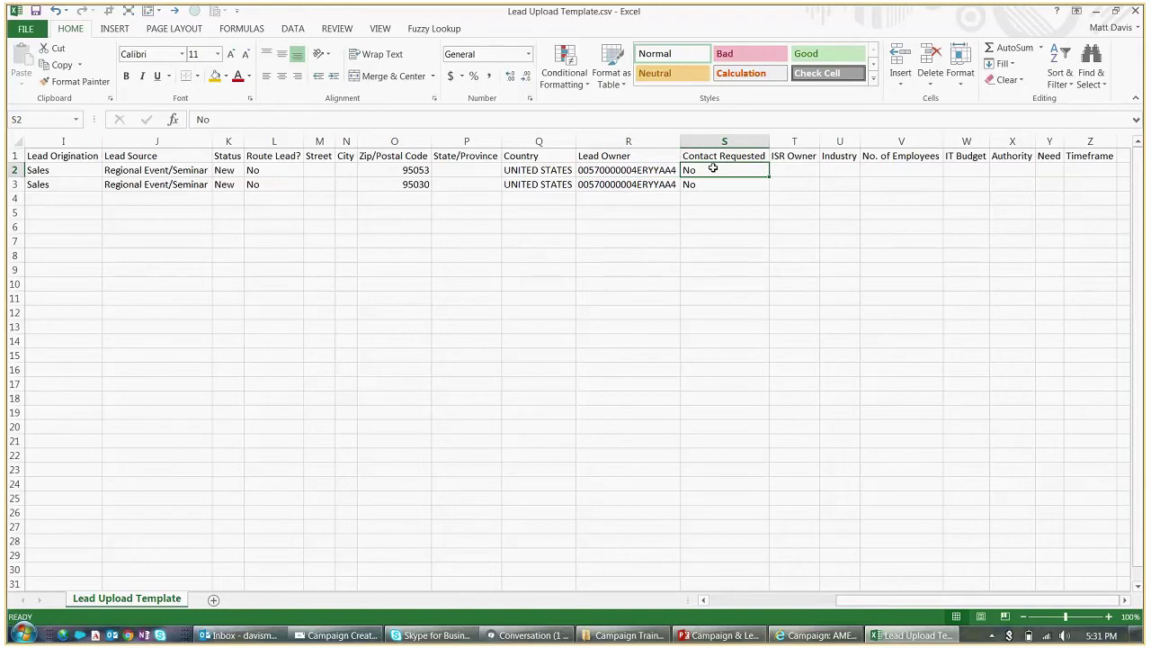
pyautogui.press('Left')
pyautogui.press('Left')
pyautogui.press('Left')
pyautogui.press('Left')
pyautogui.press('Left')
pyautogui.press('Left')
pyautogui.press('Left')
pyautogui.press('Left')
pyautogui.press('Left')
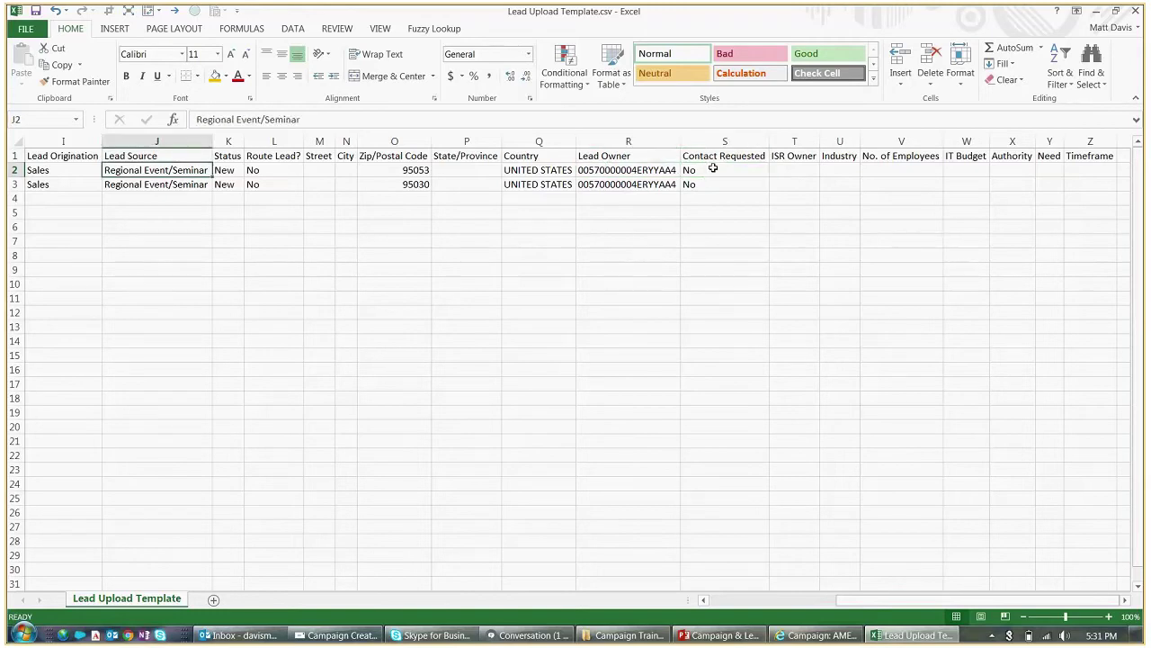
# Highlight the Lead Owner and Campaign Name headers, each together with its first data cell, in orange fill
pyautogui.moveTo(648, 158); pyautogui.dragTo(648, 171)
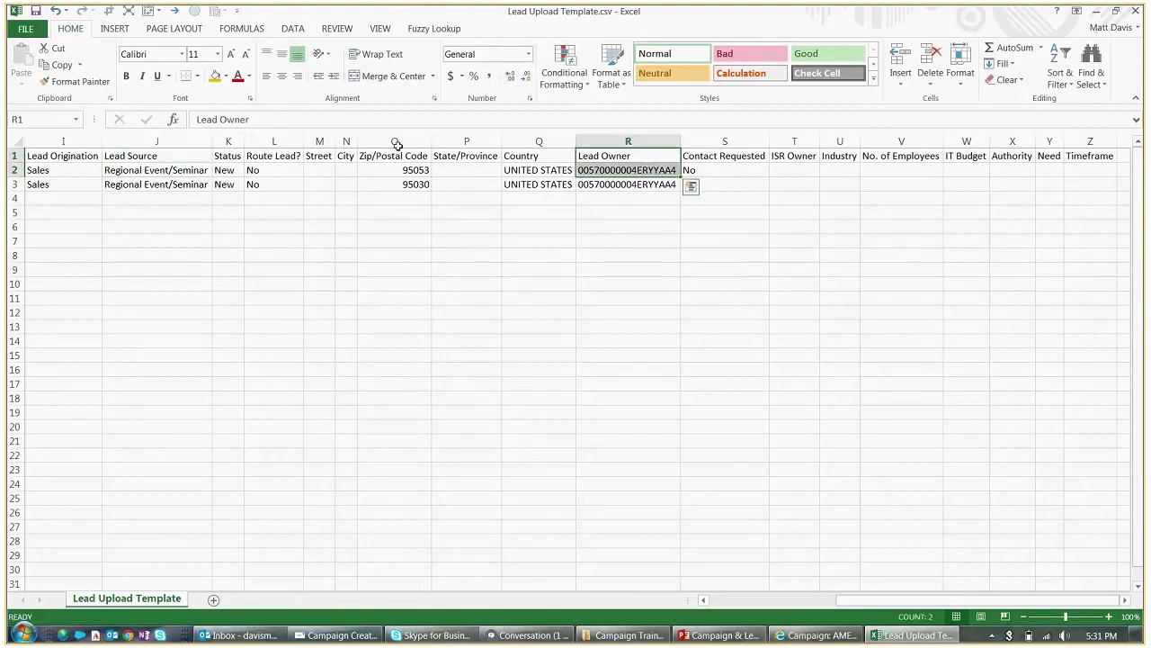
pyautogui.click(215, 75)
pyautogui.click(178, 155)
pyautogui.press('Left')
pyautogui.press('Left')
pyautogui.press('Left')
pyautogui.press('Left')
pyautogui.press('Left')
pyautogui.press('Left')
pyautogui.press('Left')
pyautogui.press('Left')
pyautogui.press('Left')
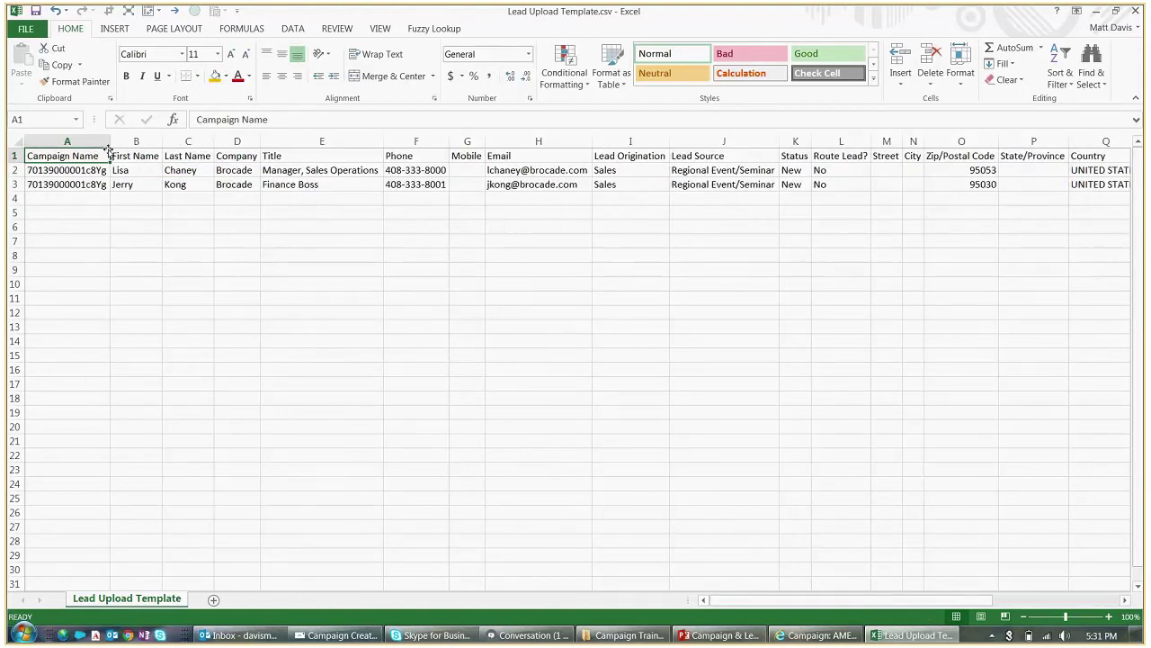
pyautogui.hotkey('shift', 'Down')
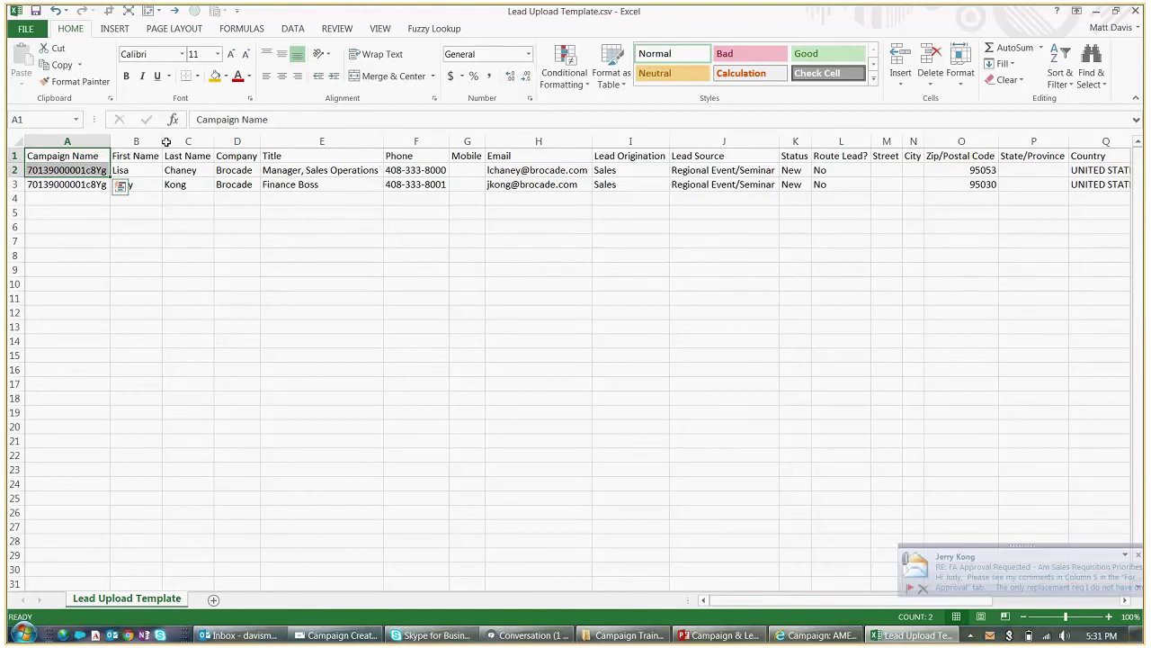
pyautogui.press('F4')
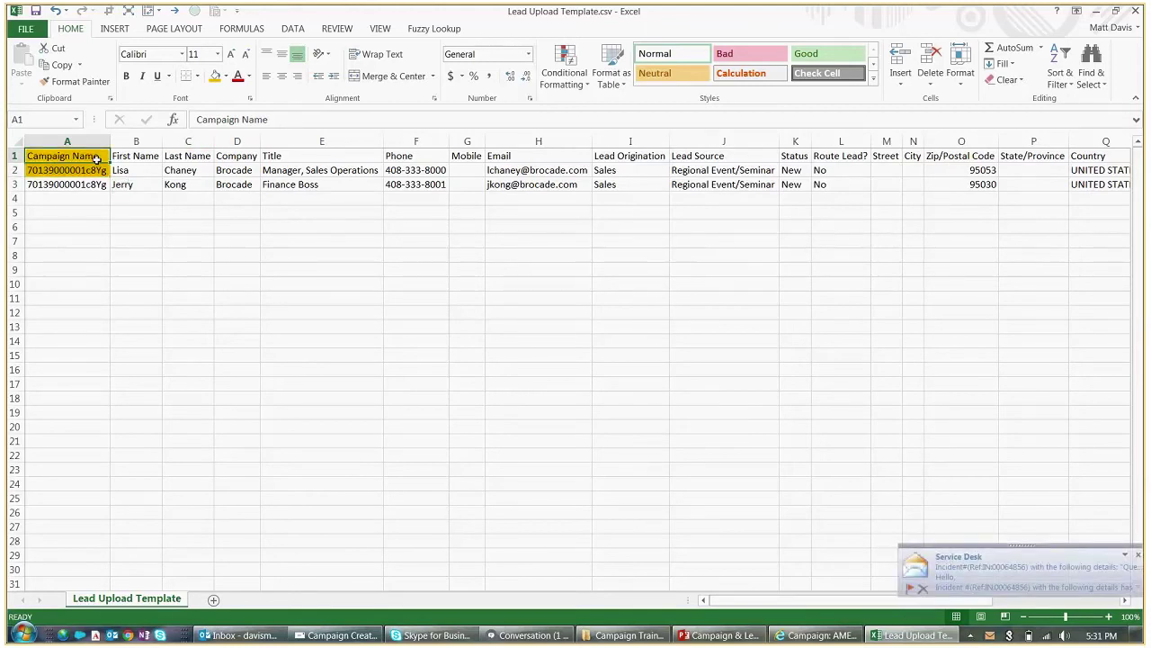
# Switch to Salesforce, open the AMER_Campaign_Id report and copy the Campaign ID of AMER_SALES_PROGRAMNAME_Q316_MDF
pyautogui.click(787, 635)
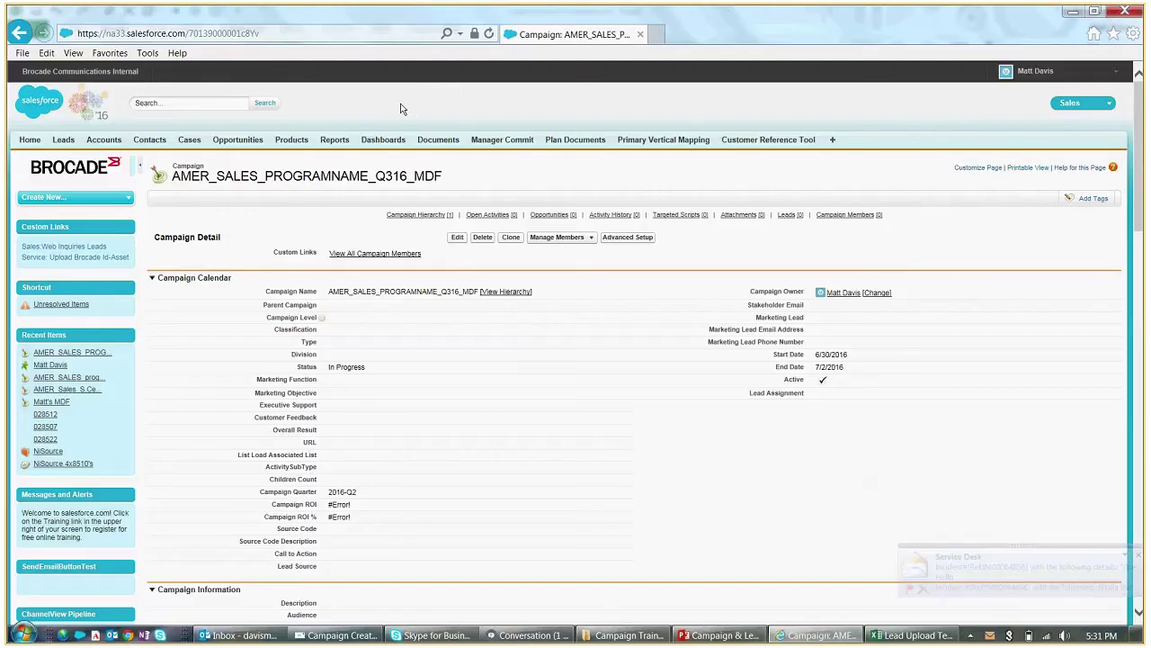
pyautogui.click(338, 142)
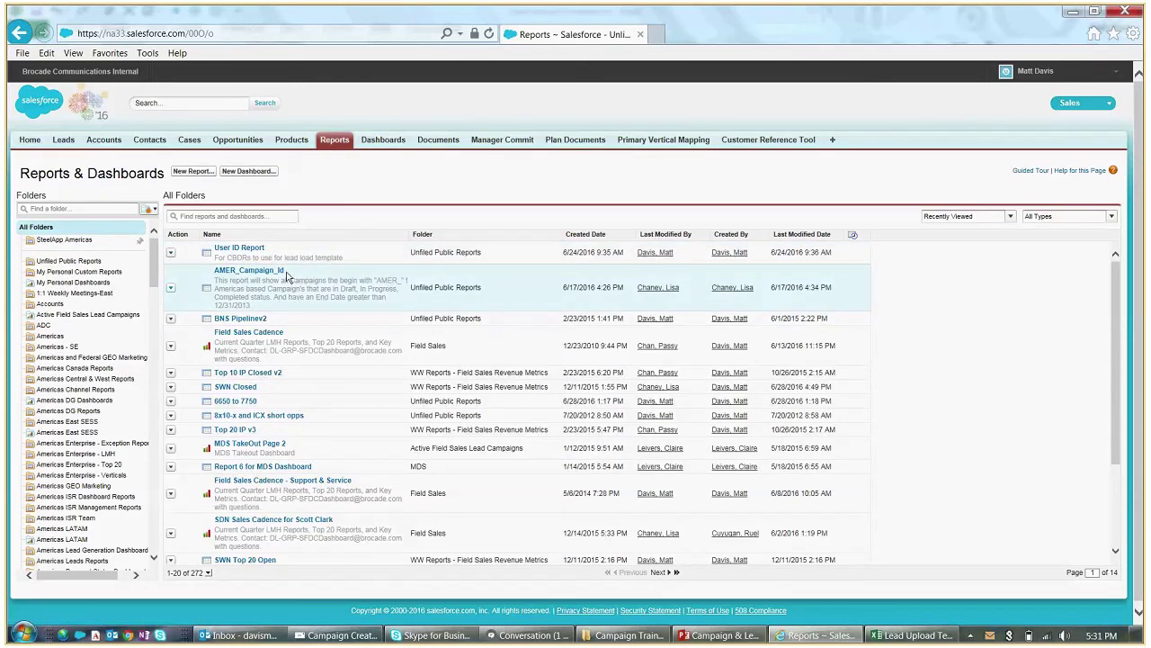
pyautogui.click(278, 272)
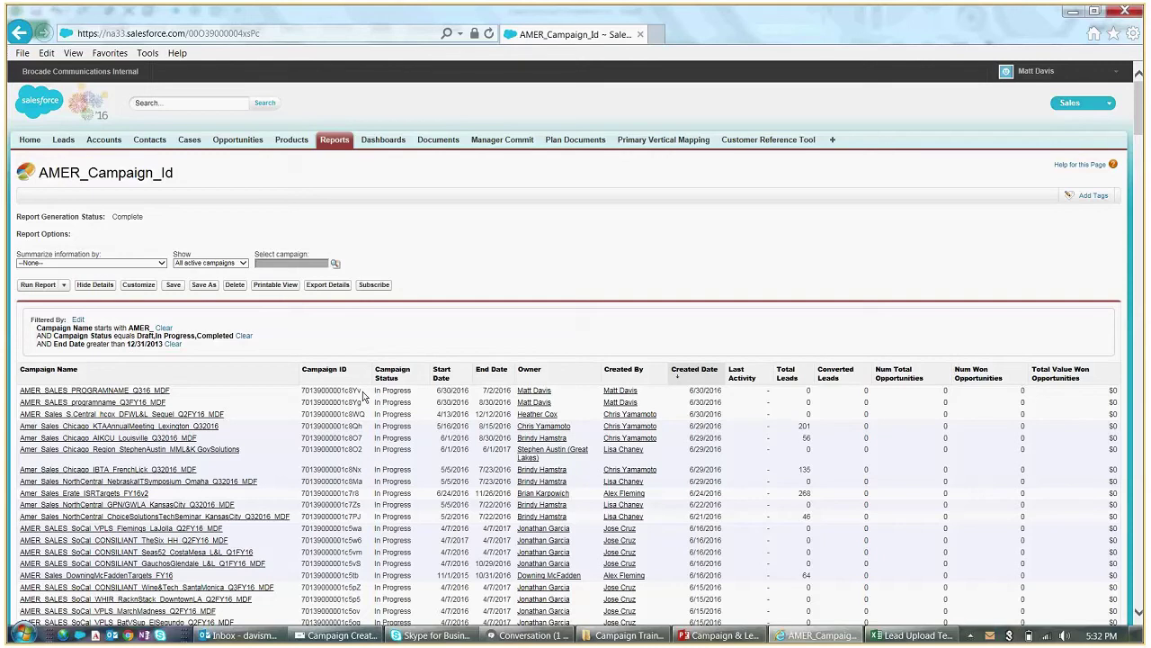
pyautogui.moveTo(364, 396); pyautogui.dragTo(304, 394)
pyautogui.hotkey('ctrl', 'c')
pyautogui.click(923, 636)
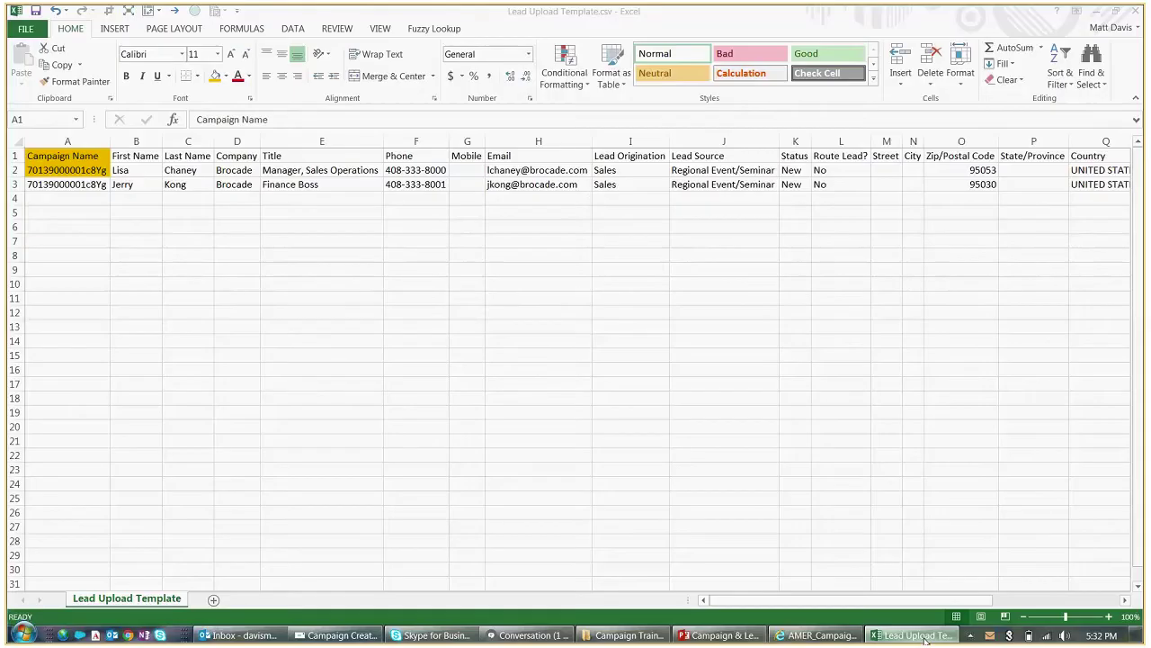
pyautogui.click(102, 170)
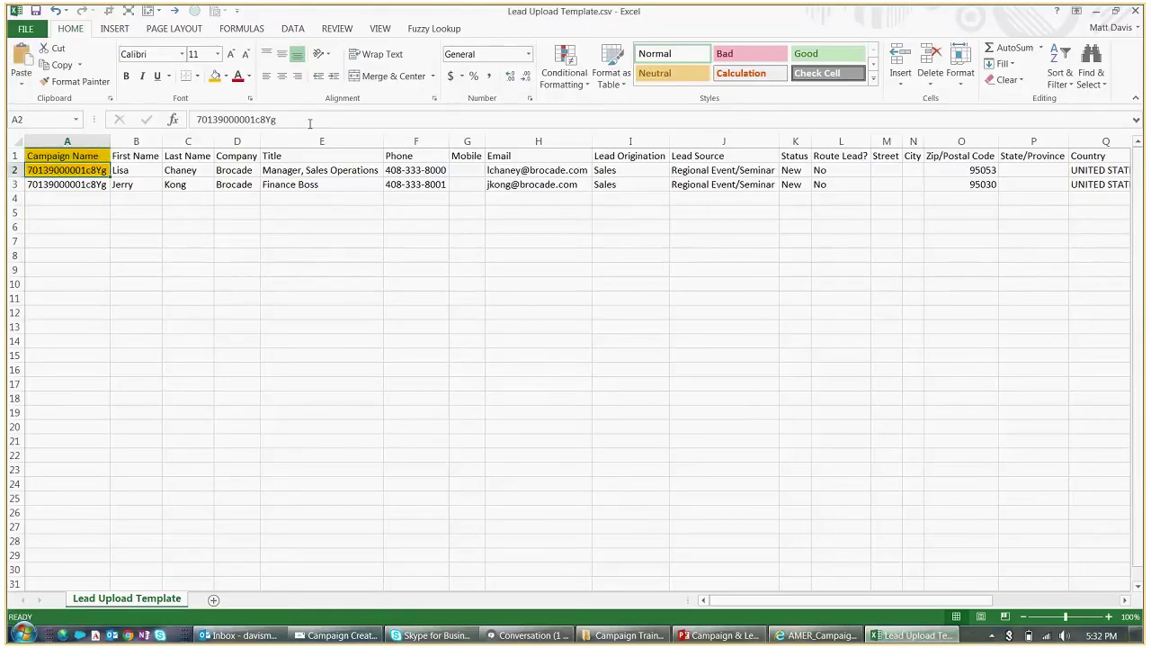
pyautogui.moveTo(293, 120); pyautogui.dragTo(177, 120)
pyautogui.hotkey('ctrl', 'v')
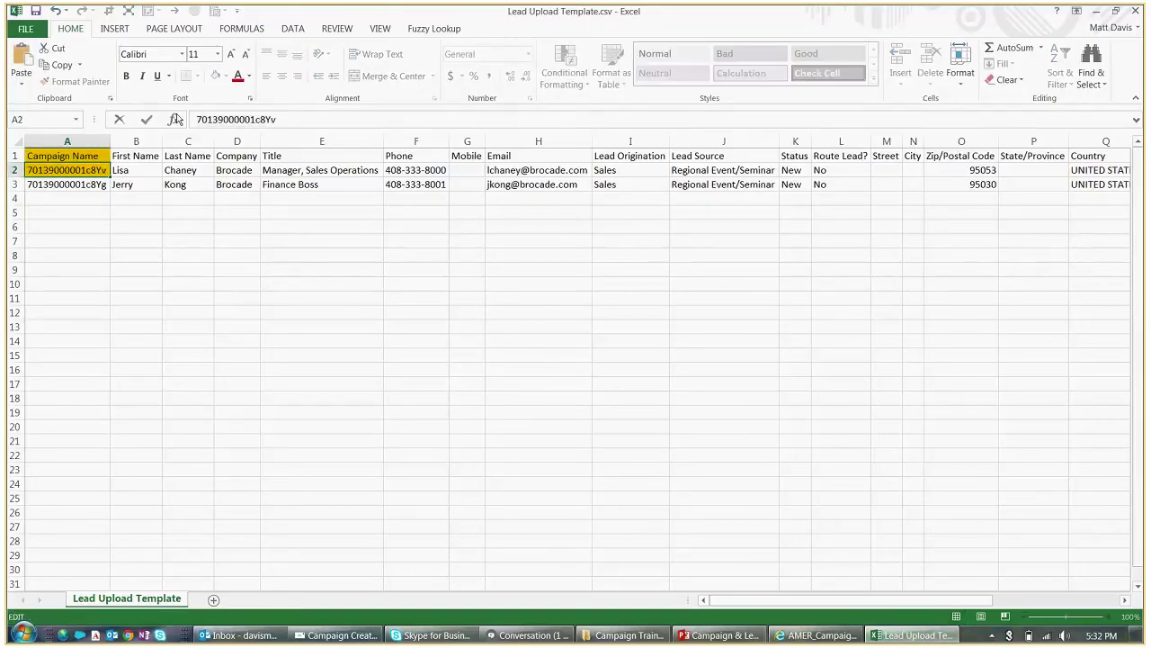
pyautogui.hotkey('ctrl', 'Return')
pyautogui.hotkey('ctrl', 'c')
pyautogui.press('Down')
pyautogui.hotkey('ctrl', 'v')
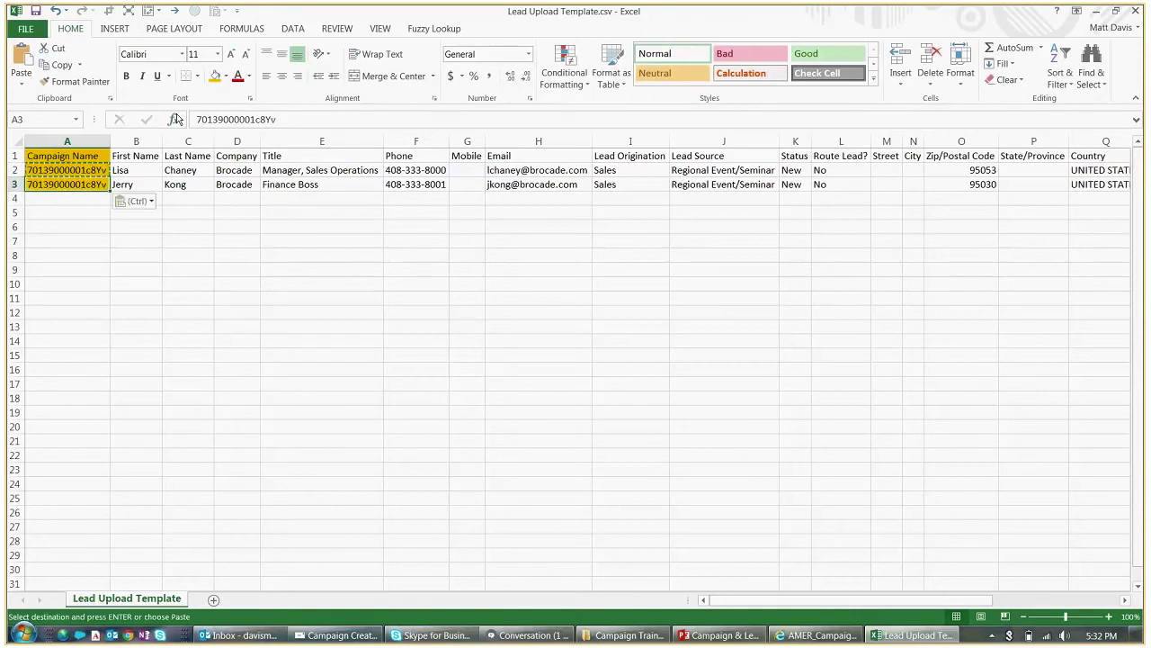
# Check the first lead's Lead Owner cell, then switch to Salesforce, open the User ID Report and sort it by Last Name
pyautogui.moveTo(743, 600); pyautogui.dragTo(822, 601)
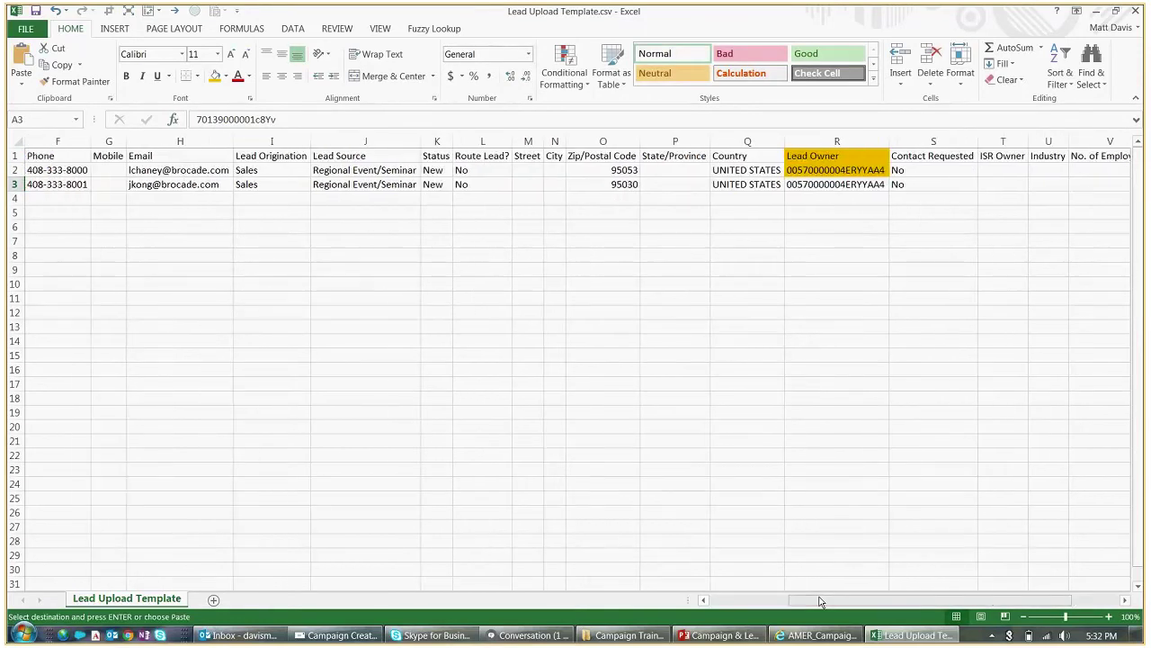
pyautogui.click(815, 170)
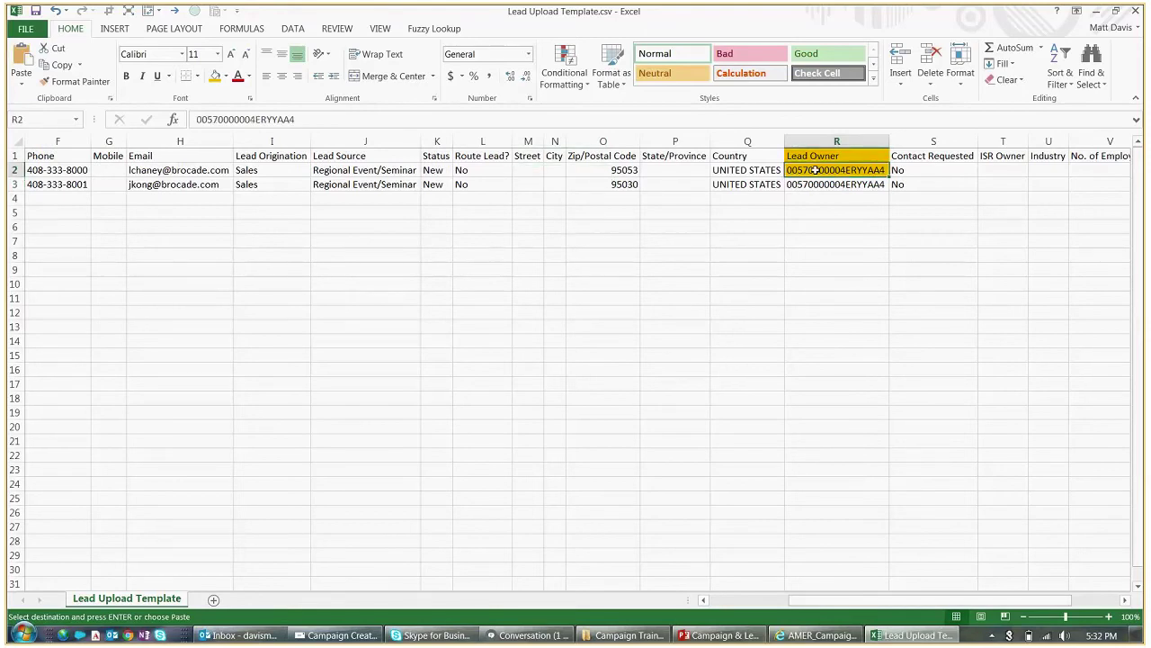
pyautogui.click(819, 635)
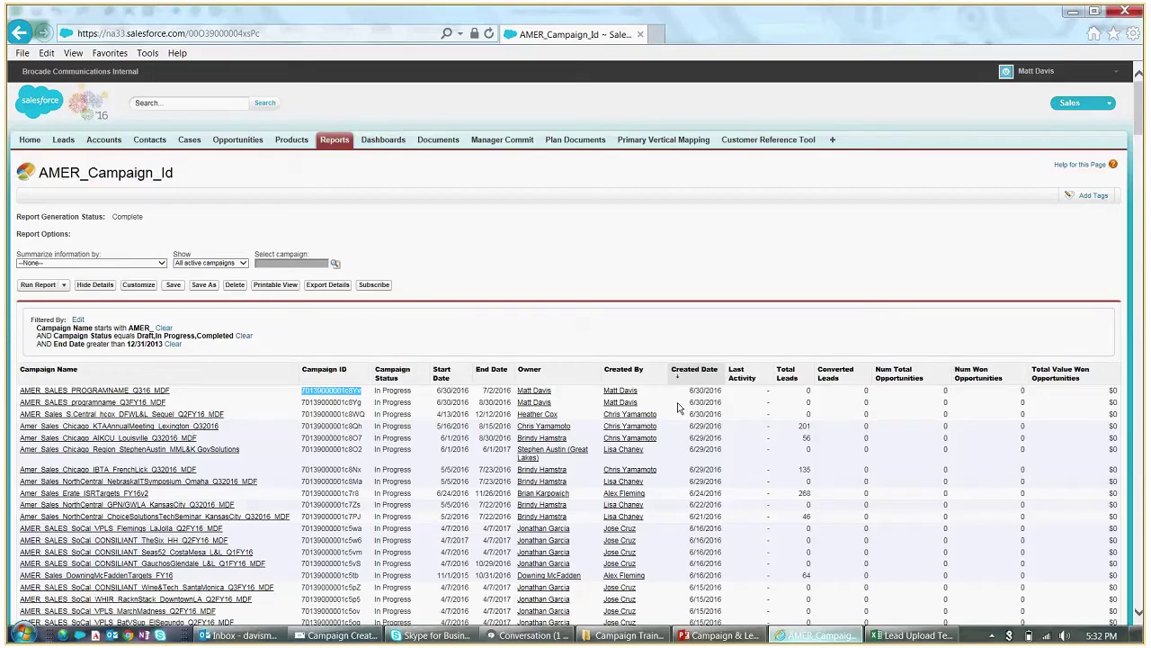
pyautogui.click(331, 141)
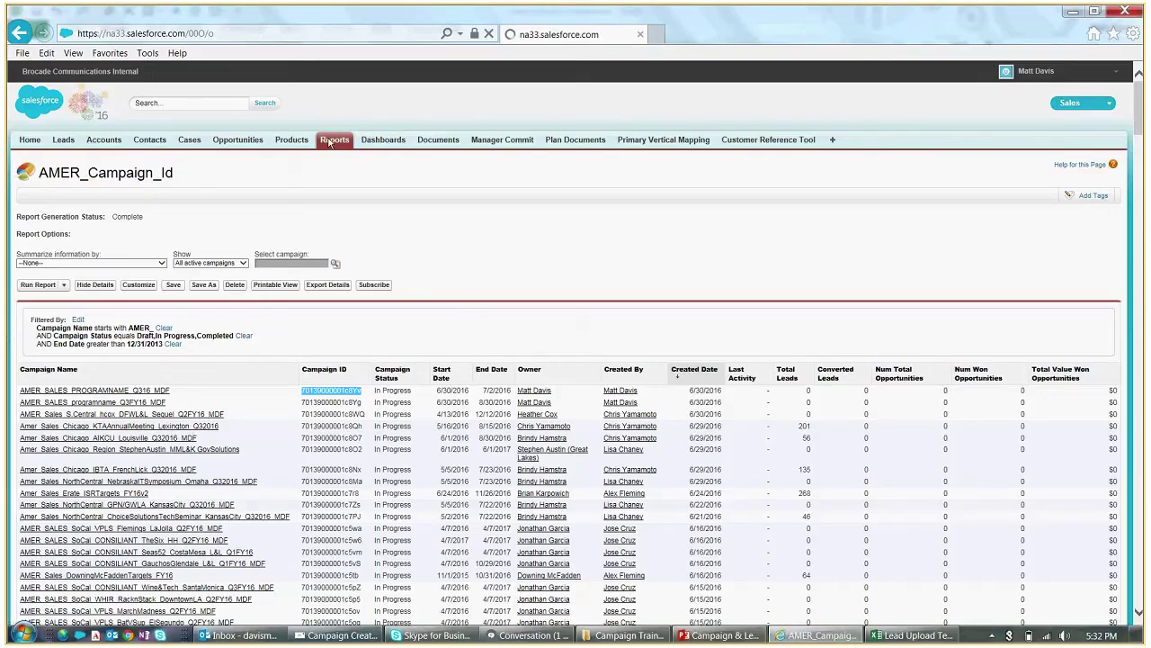
pyautogui.click(246, 296)
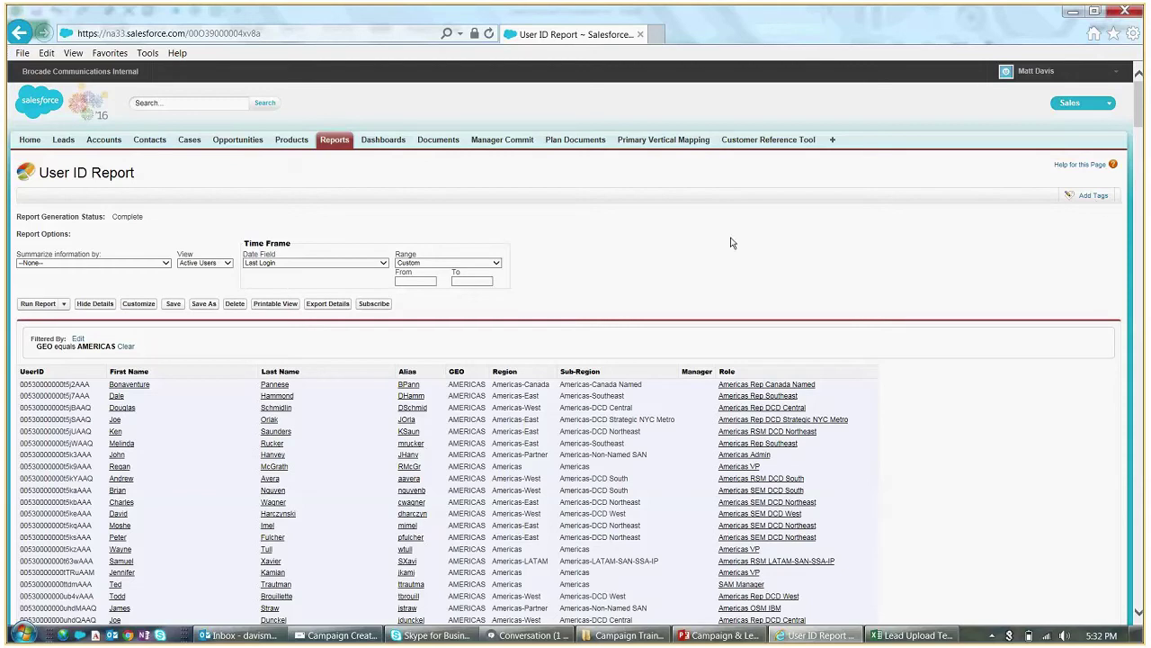
pyautogui.click(280, 371)
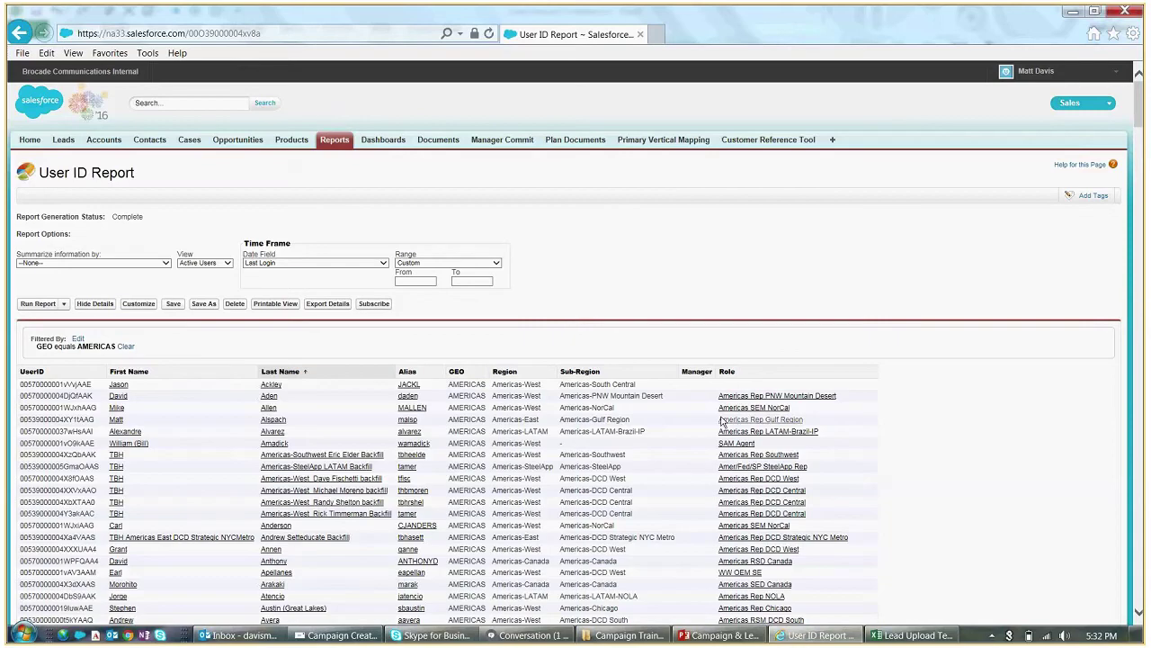
# Find the lead owner, the Americas VP for sub-region Americas-West, in the report and copy that person's UserID
pyautogui.moveTo(1141, 117); pyautogui.dragTo(1143, 281)
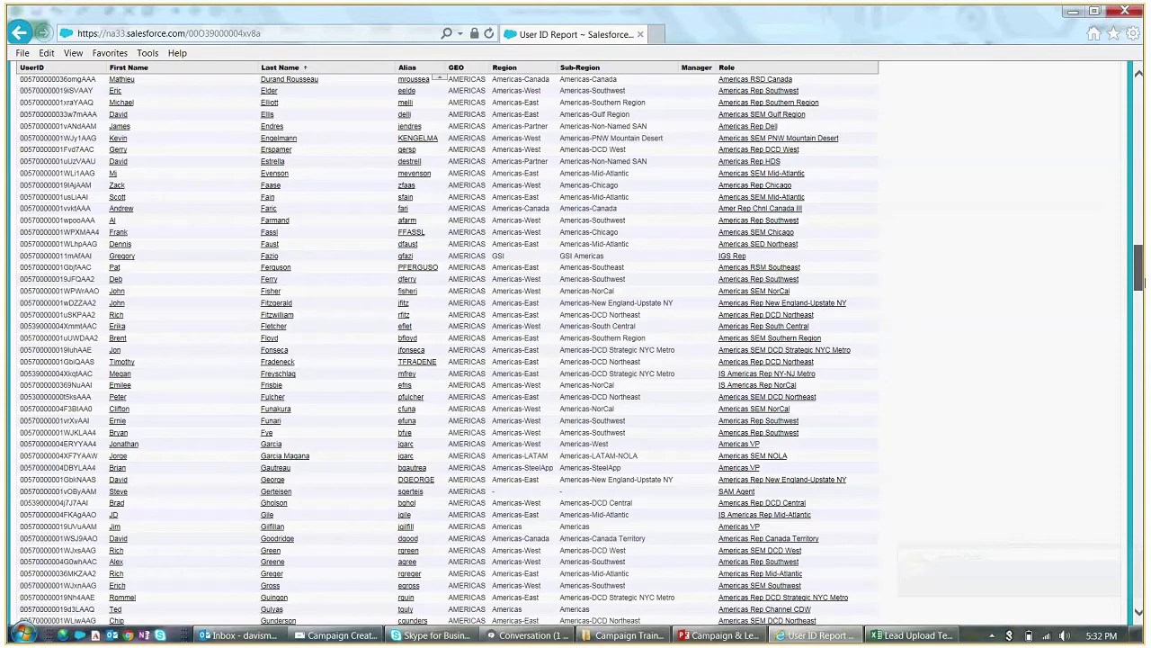
pyautogui.scroll(-2, 144, 371)
pyautogui.doubleClick(20, 368)
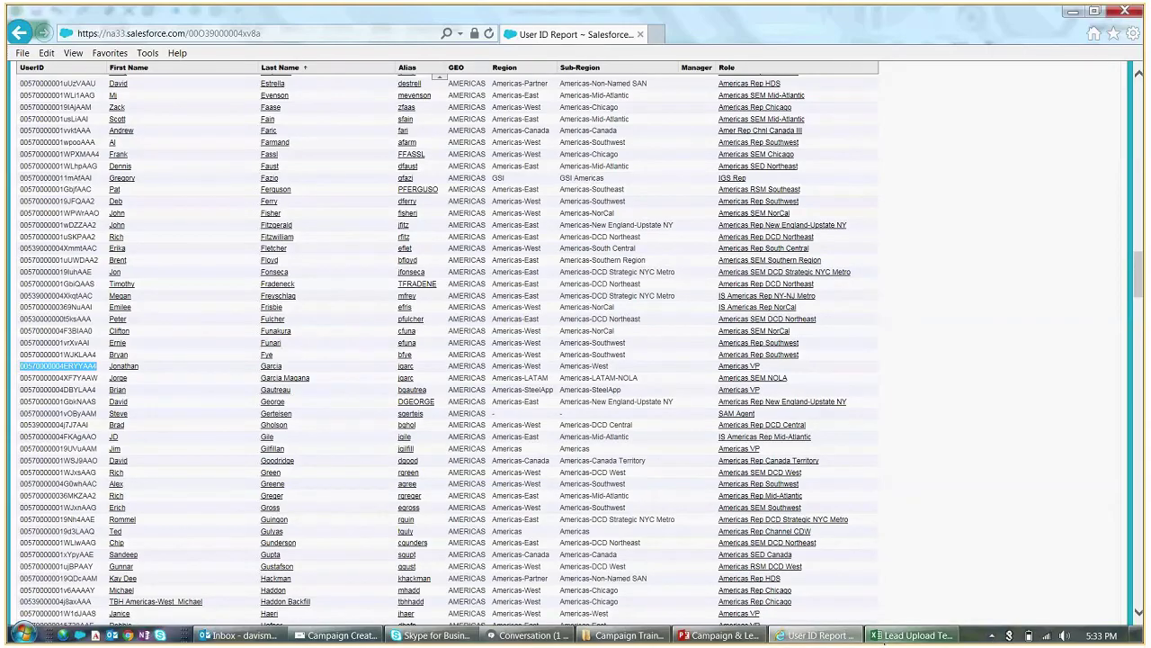
# Switch to Excel and fill the Lead Owner cells R2 and R3 with the copied UserID
pyautogui.click(913, 635)
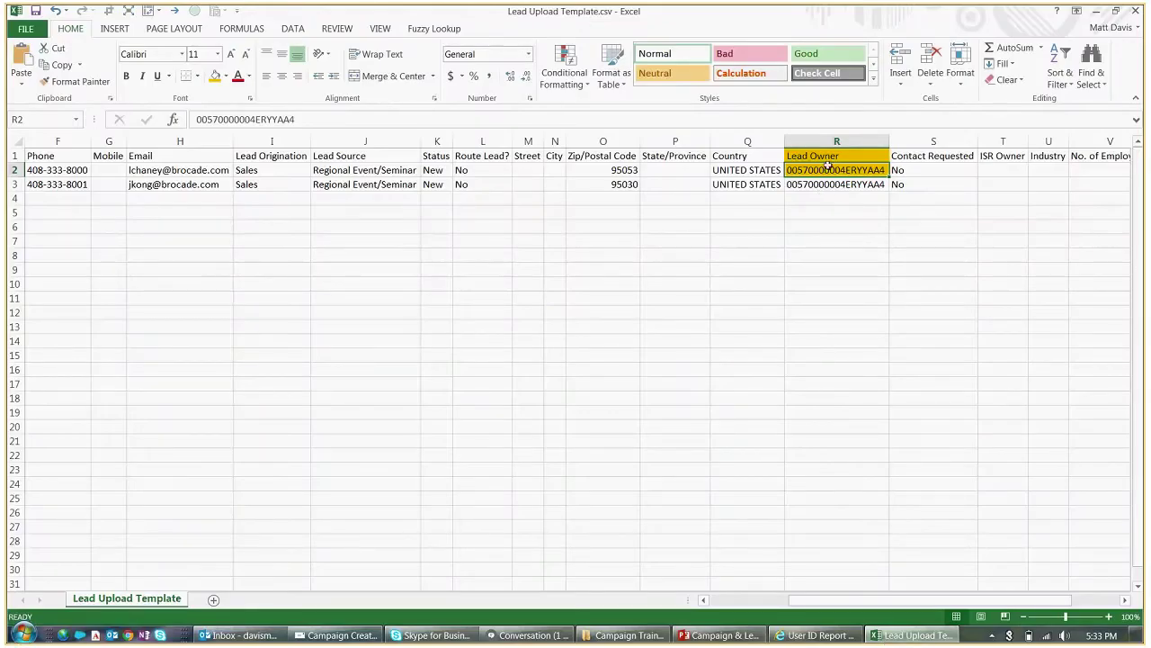
pyautogui.moveTo(295, 119); pyautogui.dragTo(192, 119)
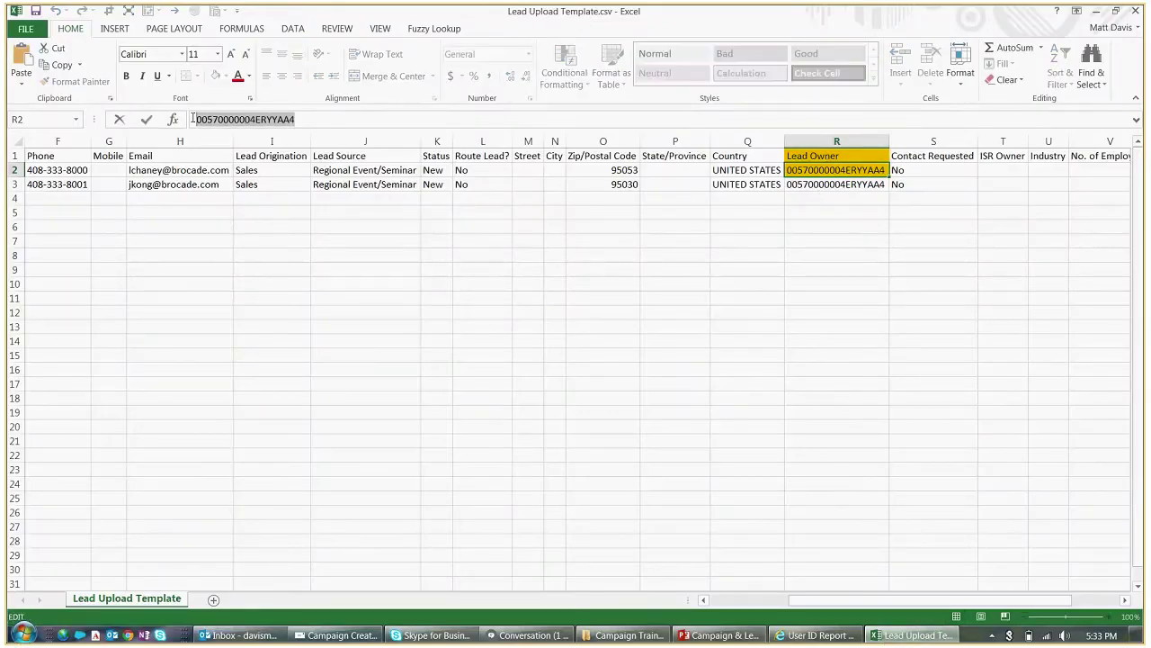
pyautogui.hotkey('ctrl', 'v')
pyautogui.press('Return')
pyautogui.hotkey('ctrl', 'v')
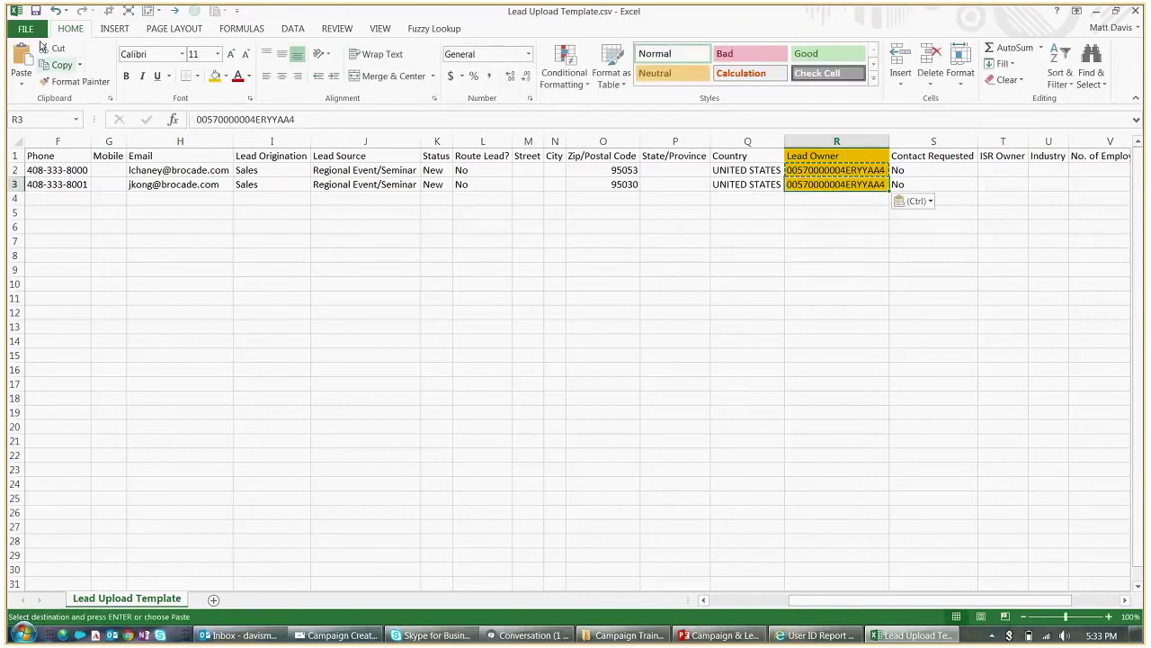
# Save Lead Upload Template.csv in CSV format in the Campaign Training folder, replacing the existing file, and close Excel
pyautogui.click(353, 186)
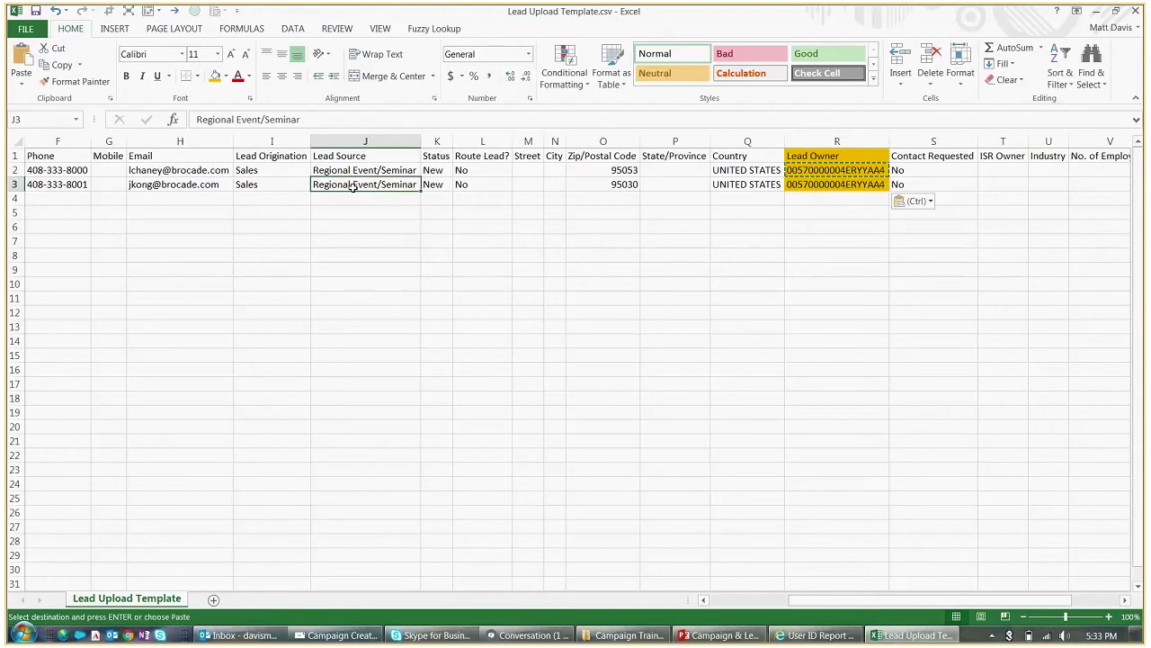
pyautogui.hotkey('ctrl', 'Home')
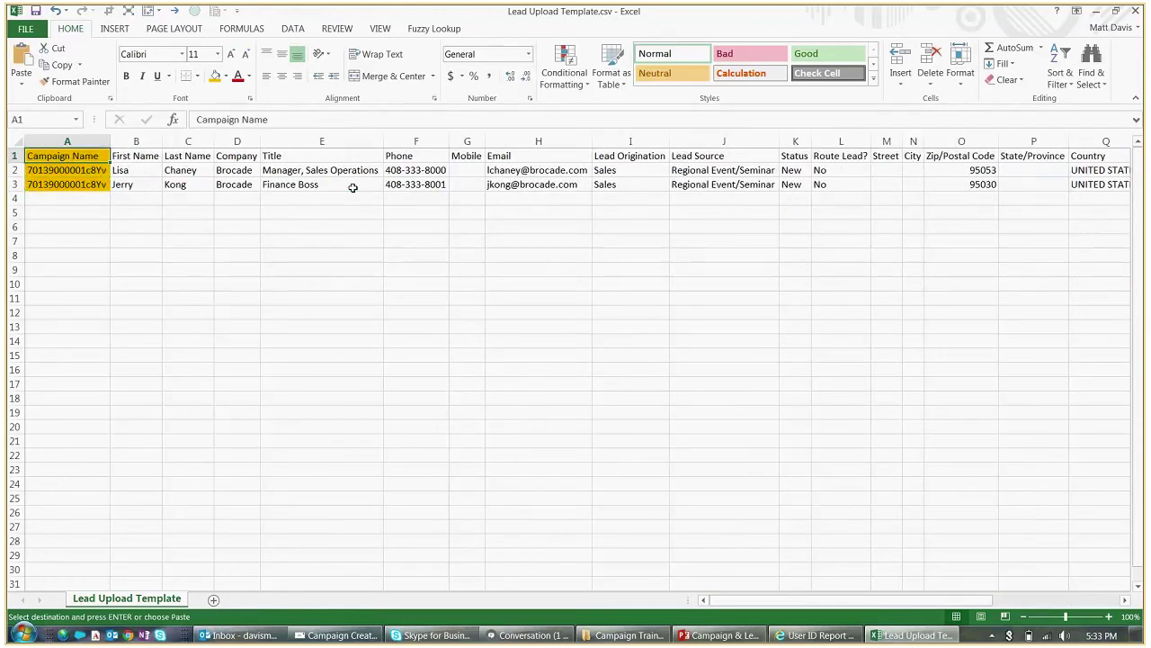
pyautogui.click(35, 13)
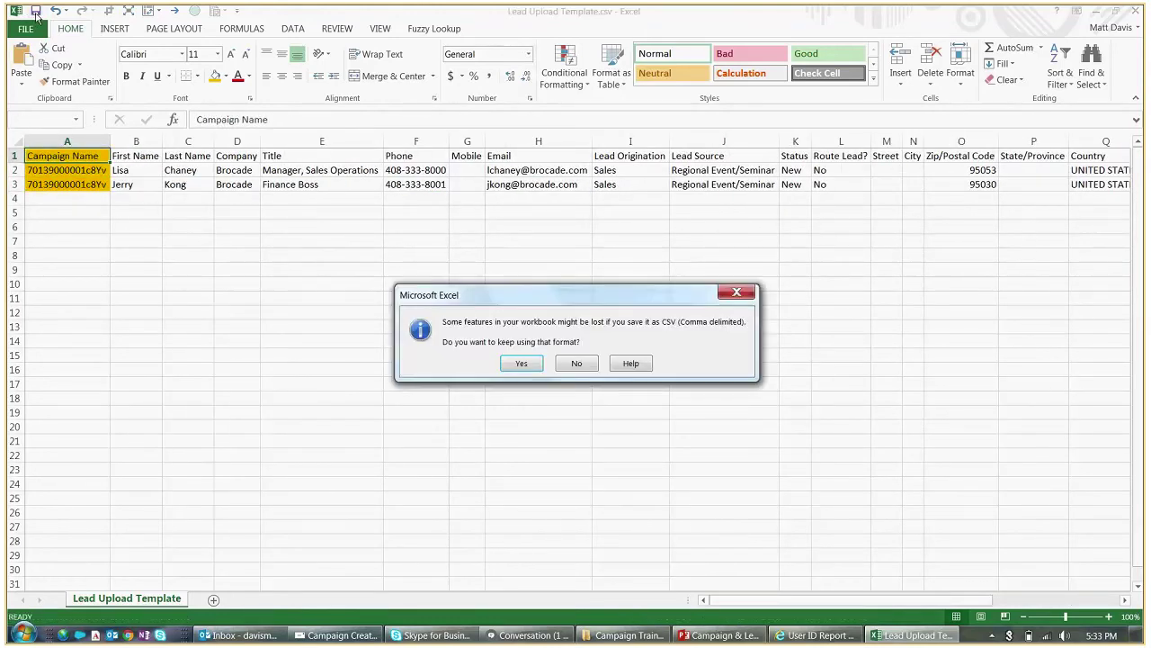
pyautogui.click(515, 362)
pyautogui.hotkey('alt', 'F4')
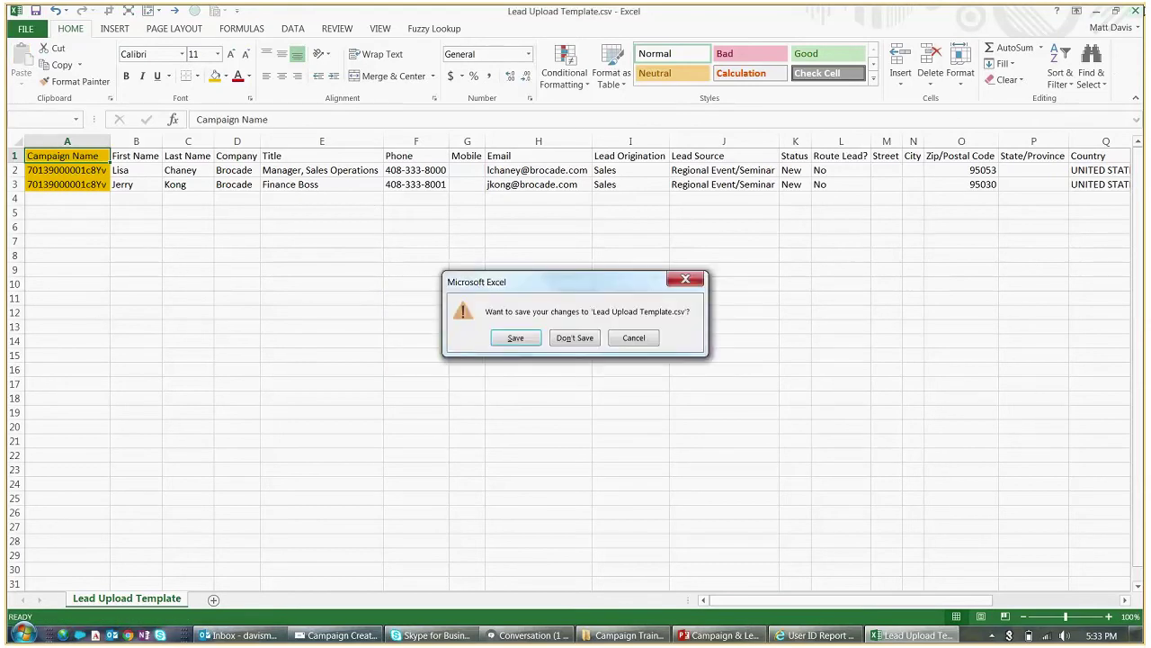
pyautogui.click(521, 341)
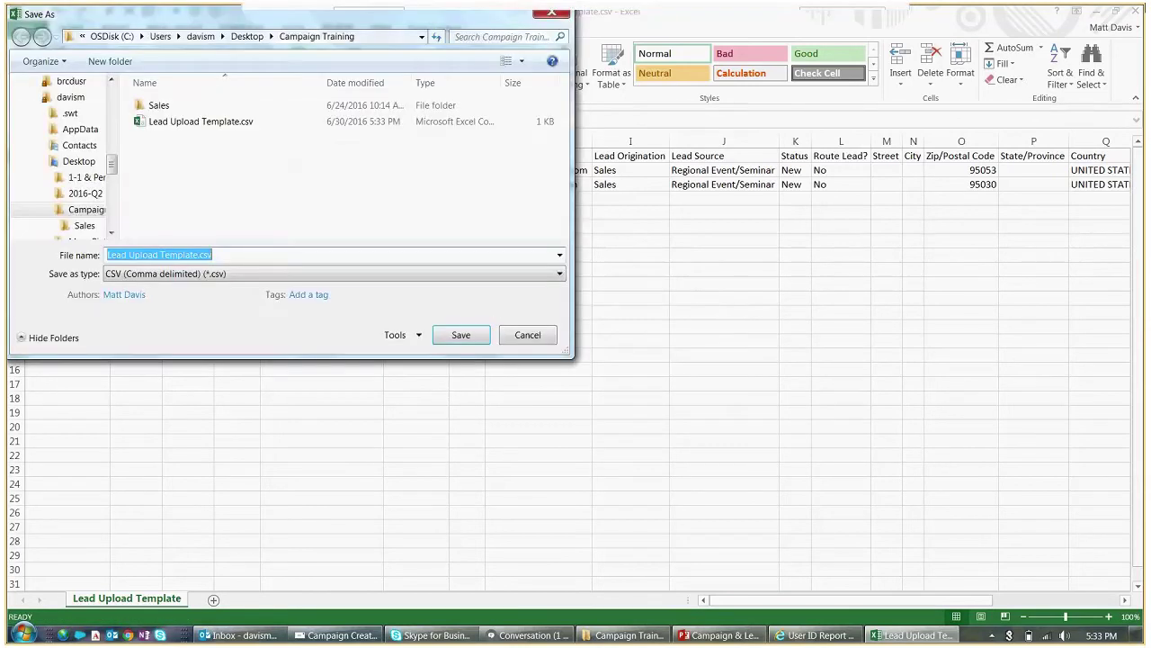
pyautogui.click(447, 336)
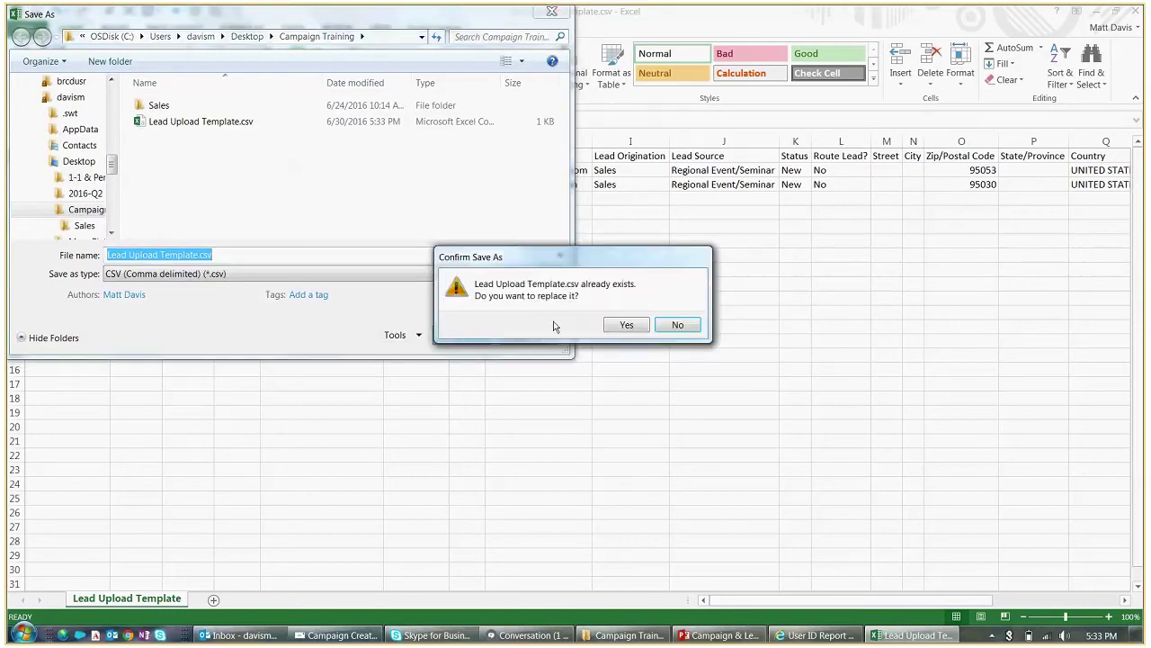
pyautogui.click(620, 326)
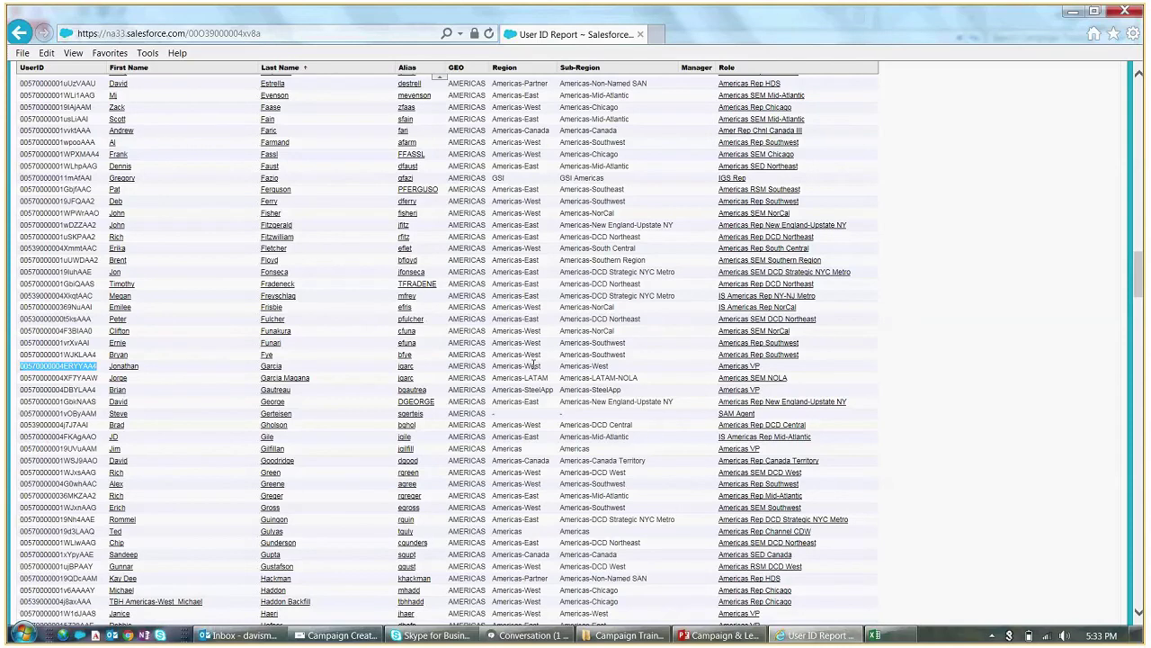
pyautogui.moveTo(1139, 265); pyautogui.dragTo(1139, 81)
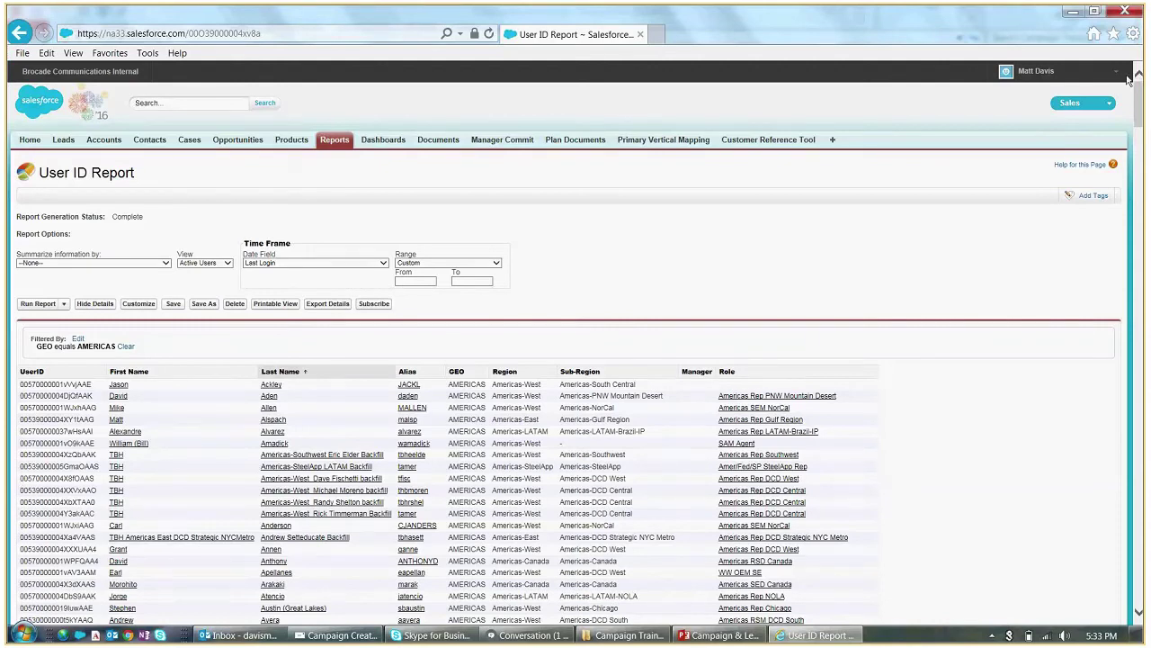
# Open the Salesforce Setup area, go to the Data Import Wizard under Data Management and launch it
pyautogui.click(1066, 74)
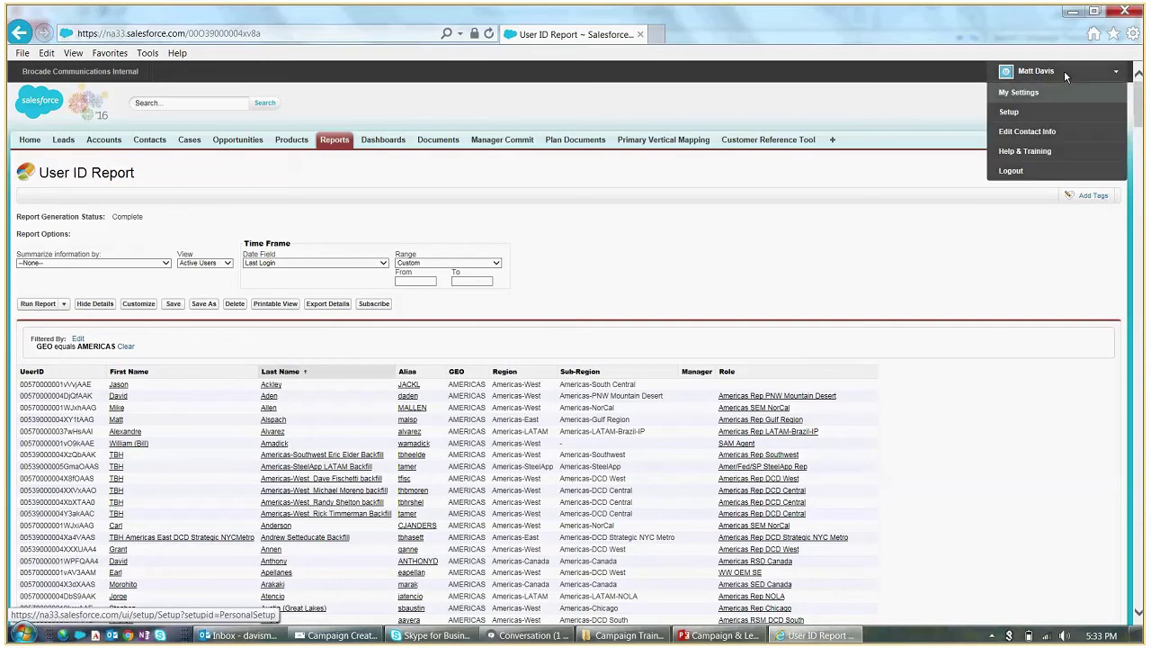
pyautogui.click(1019, 111)
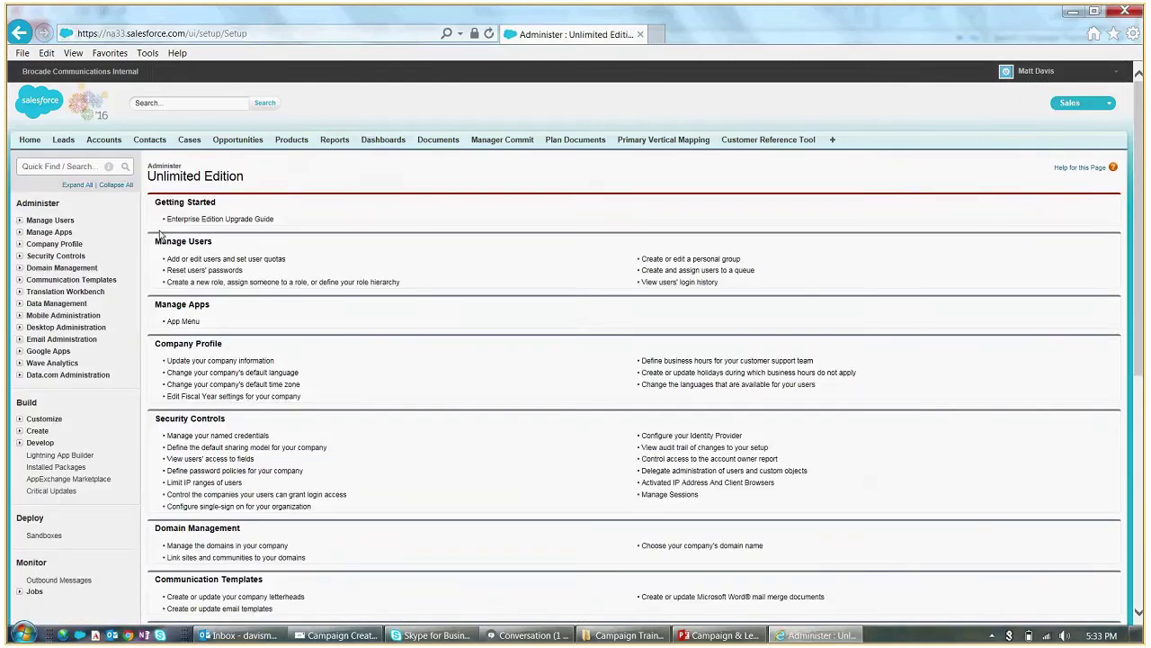
pyautogui.click(20, 304)
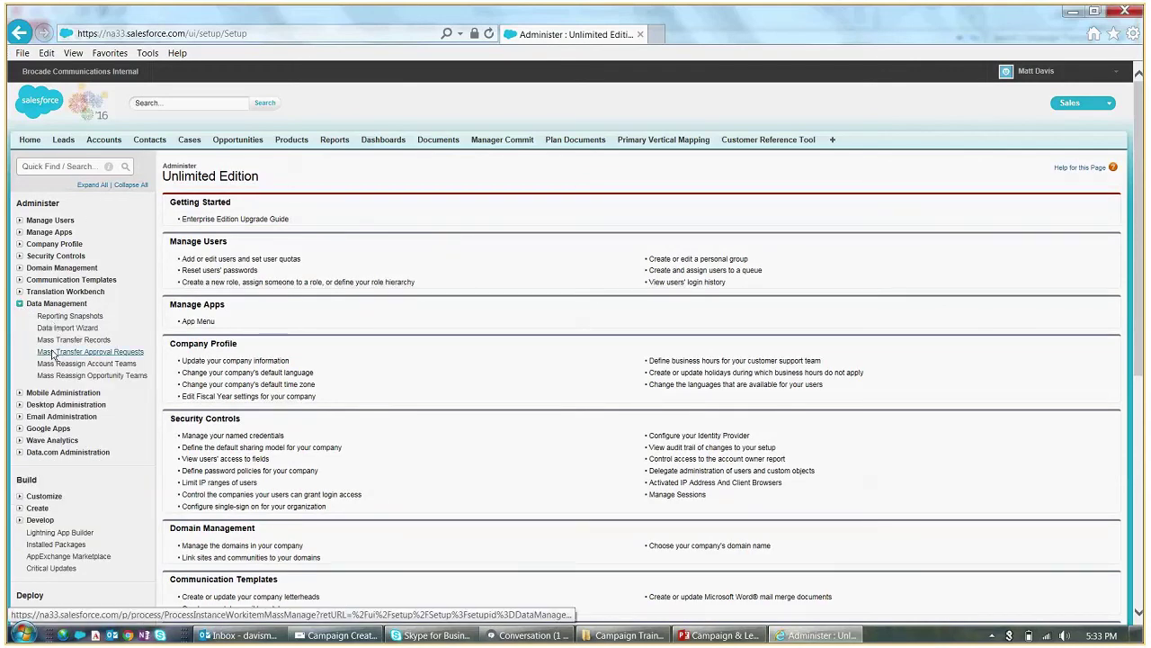
pyautogui.click(55, 329)
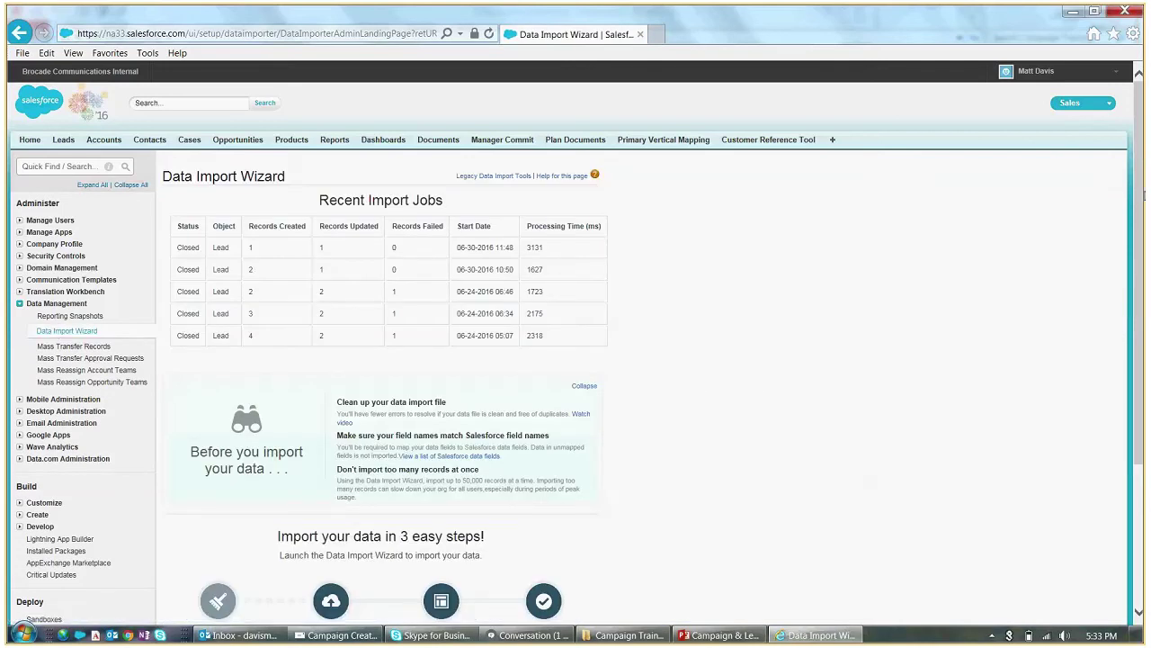
pyautogui.scroll(-2, 1135, 265)
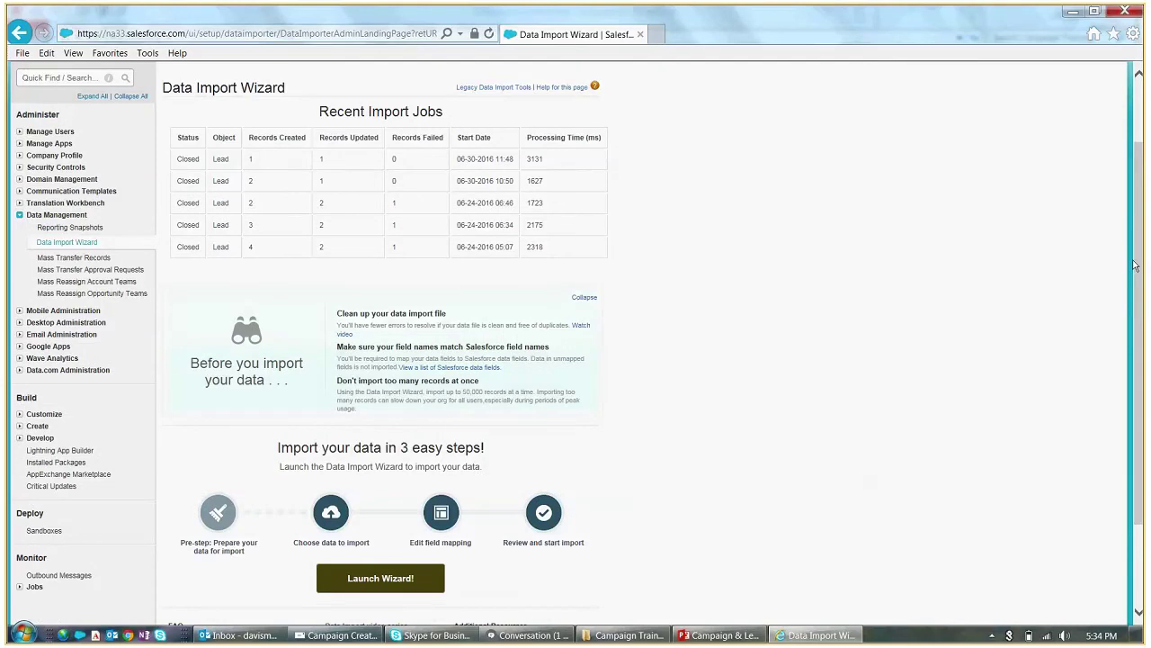
pyautogui.click(389, 579)
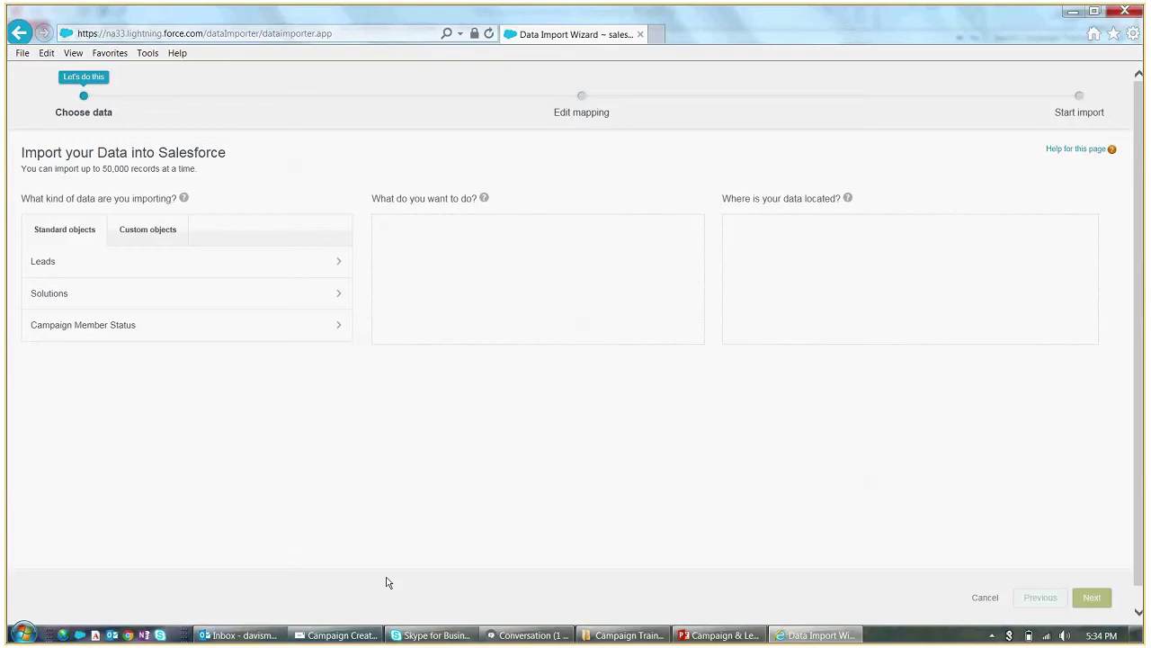
# Set the import to Leads with Add new and update existing records, matching leads by Email
pyautogui.click(129, 271)
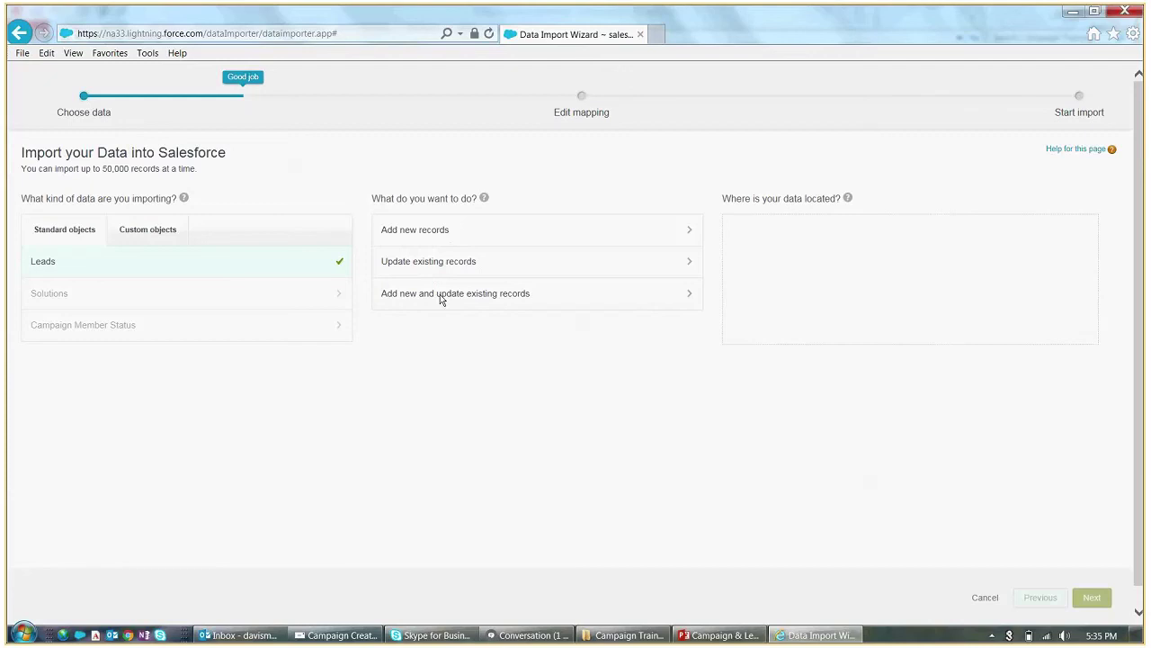
pyautogui.click(501, 299)
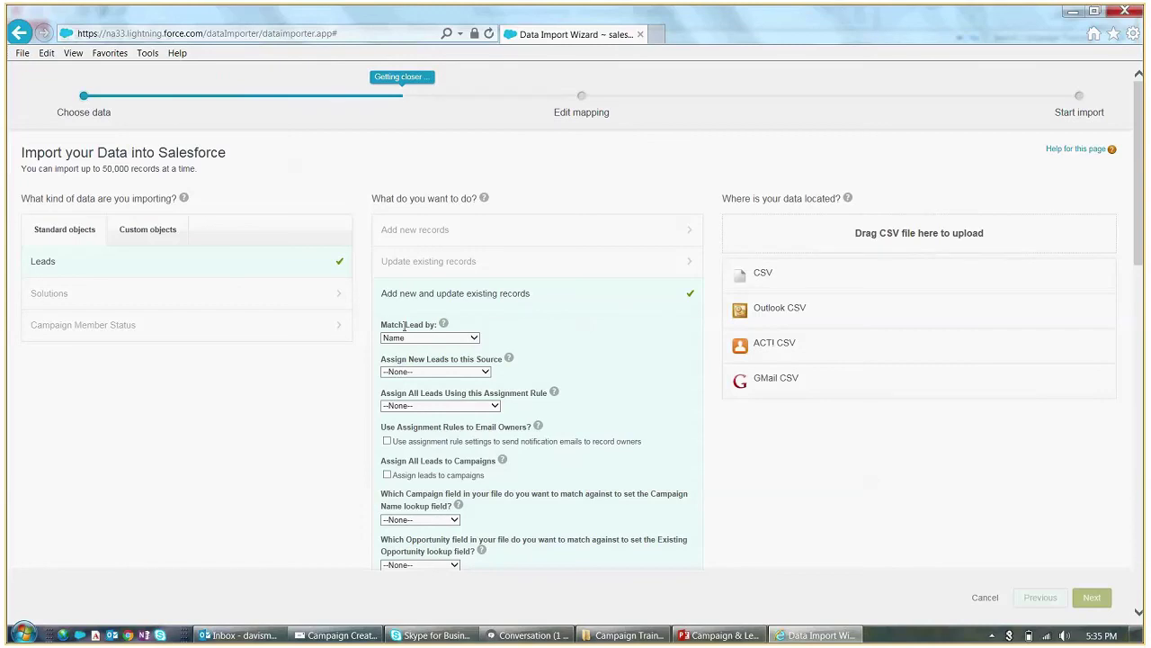
pyautogui.moveTo(382, 324); pyautogui.dragTo(437, 331)
pyautogui.click(438, 339)
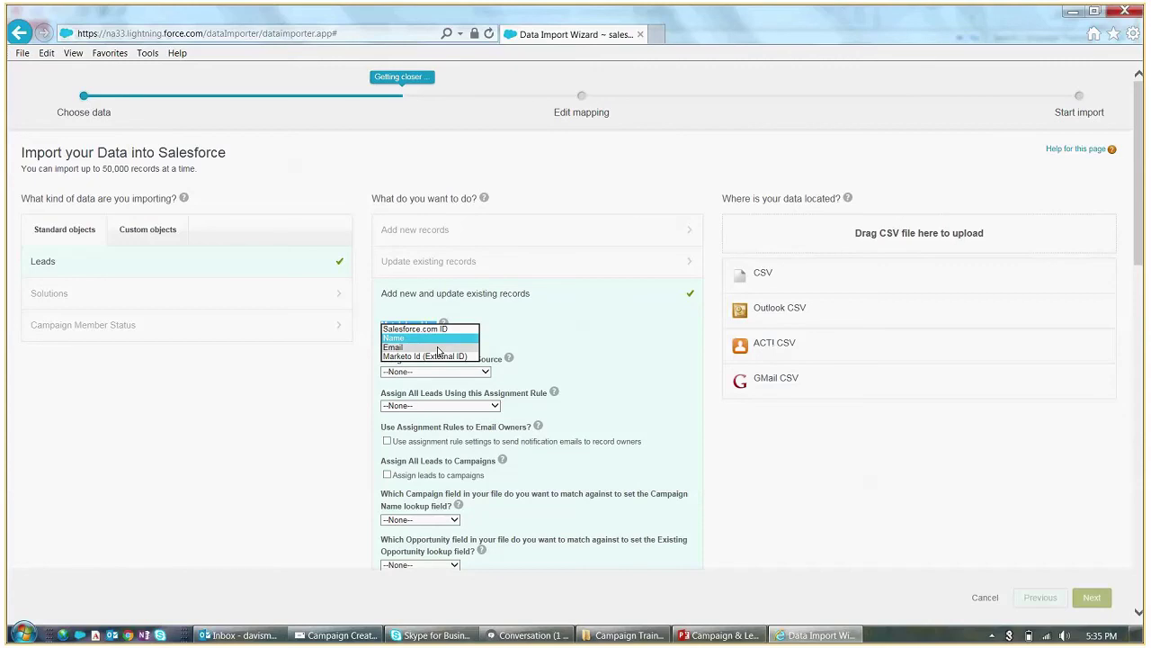
pyautogui.click(438, 349)
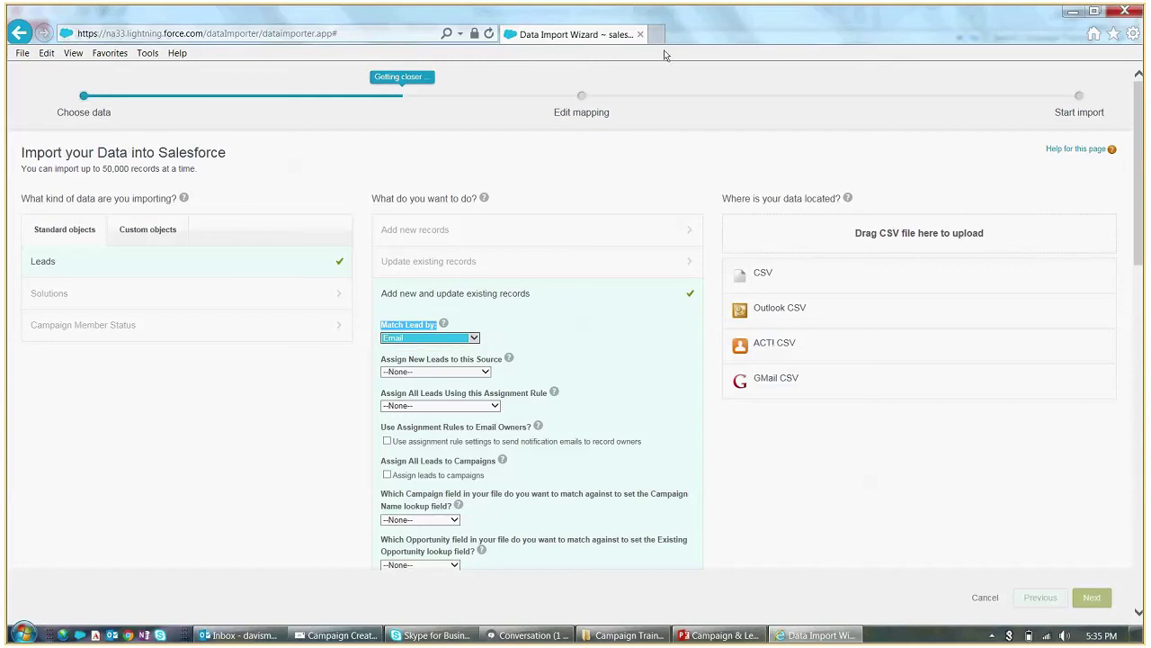
# Supply Lead Upload Template.csv from the Campaign Training folder as the import file and continue to field mapping
pyautogui.moveTo(685, 17)
pyautogui.doubleClick(993, 19)
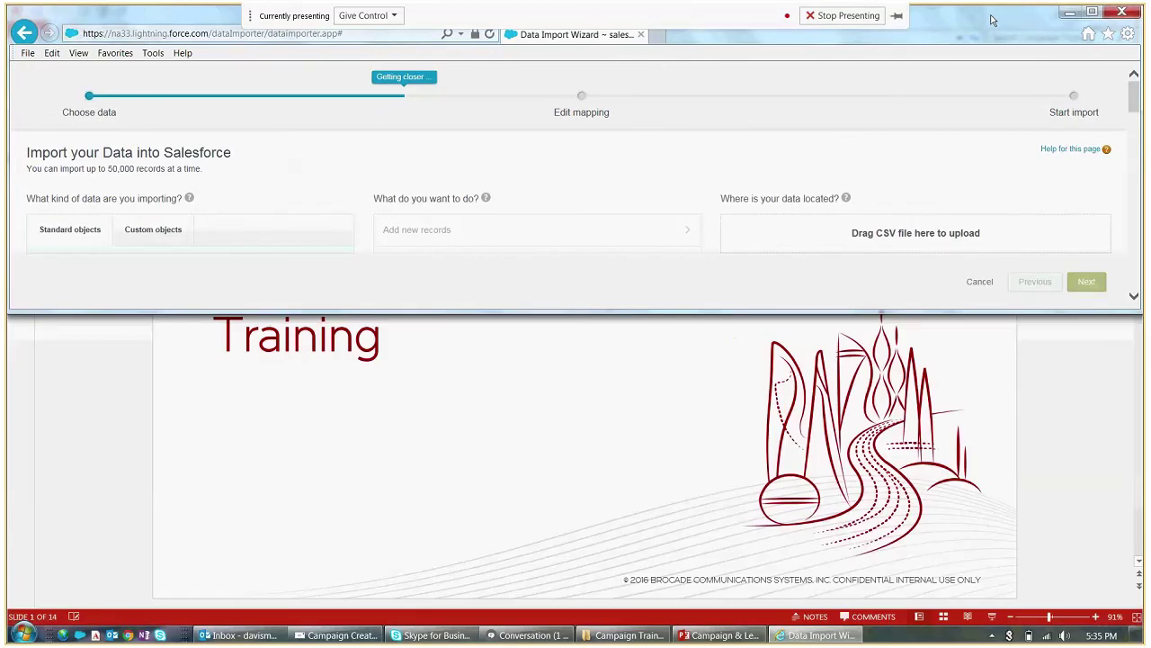
pyautogui.moveTo(993, 20); pyautogui.dragTo(972, 196)
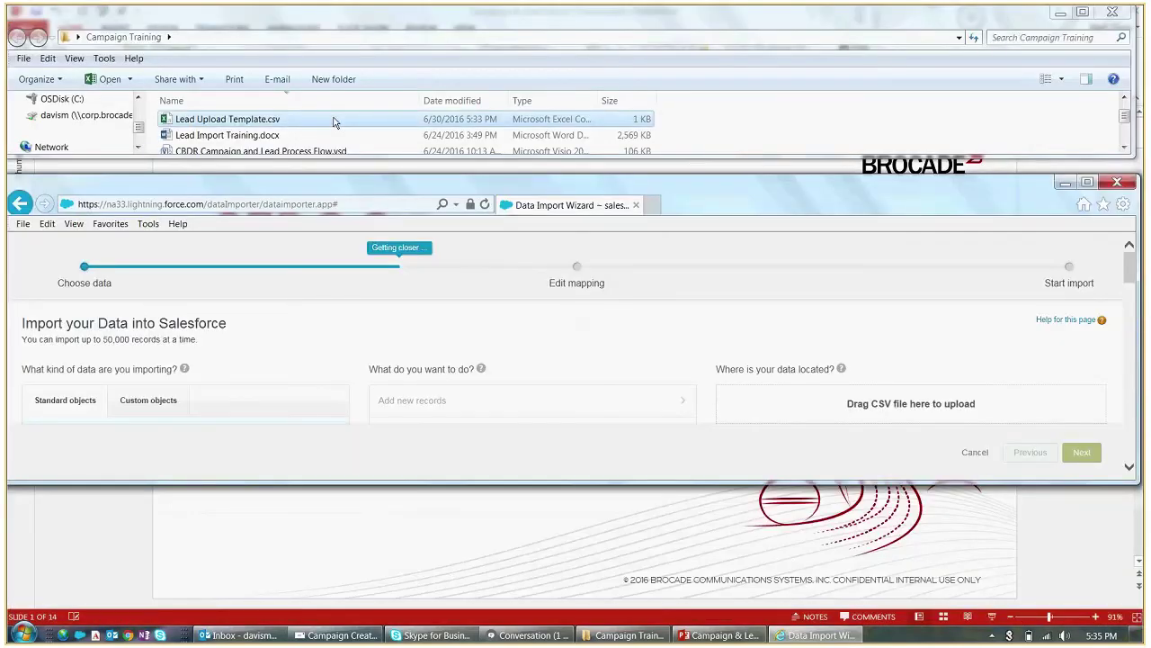
pyautogui.moveTo(334, 122); pyautogui.dragTo(764, 421)
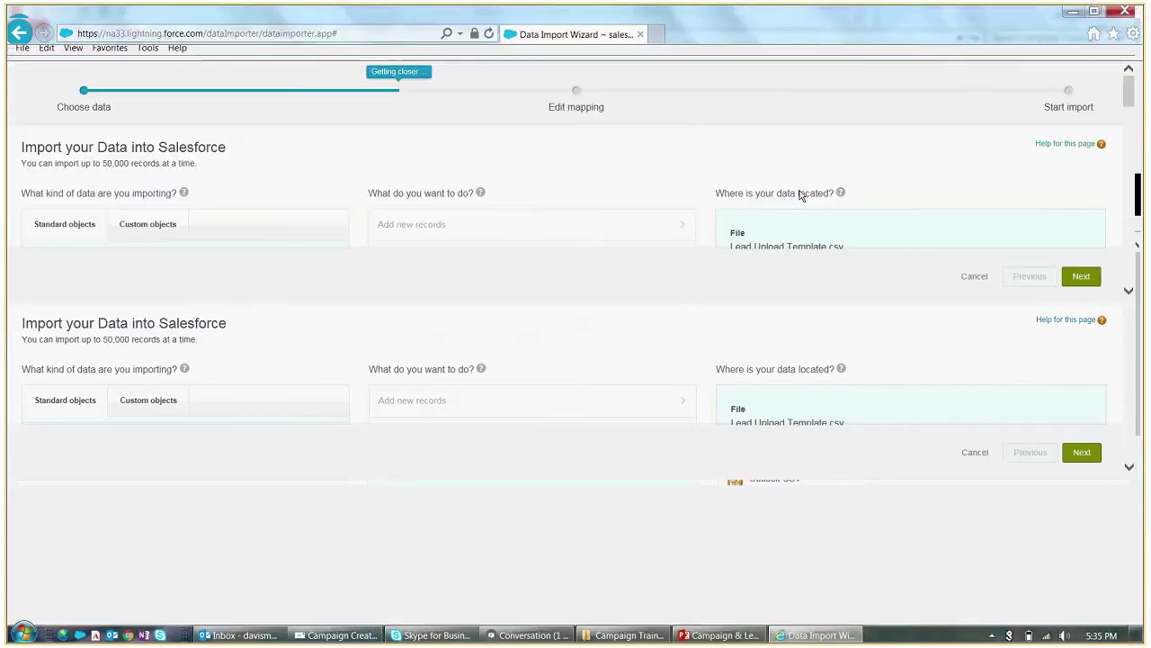
pyautogui.doubleClick(795, 202)
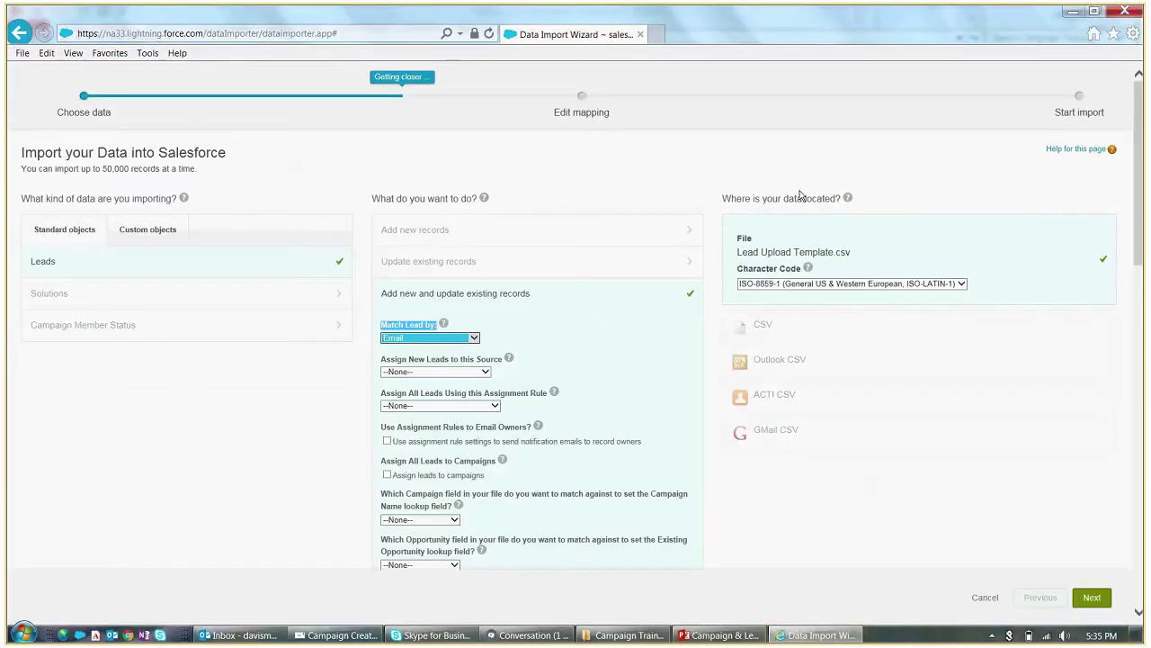
pyautogui.moveTo(739, 255); pyautogui.dragTo(850, 257)
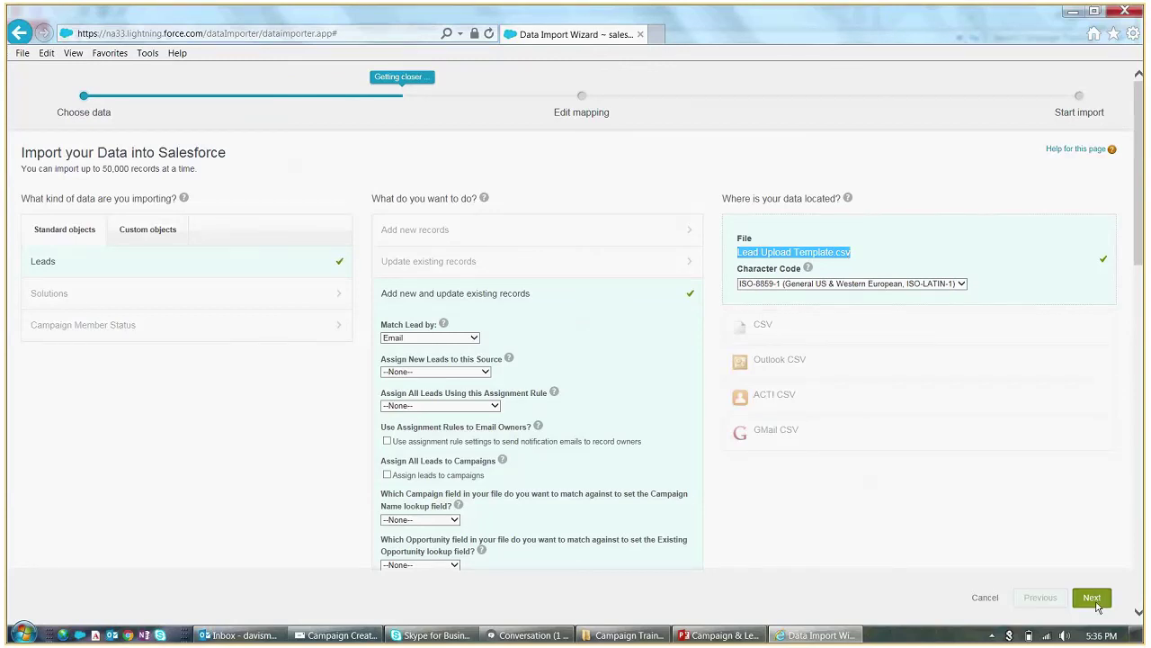
pyautogui.click(1093, 598)
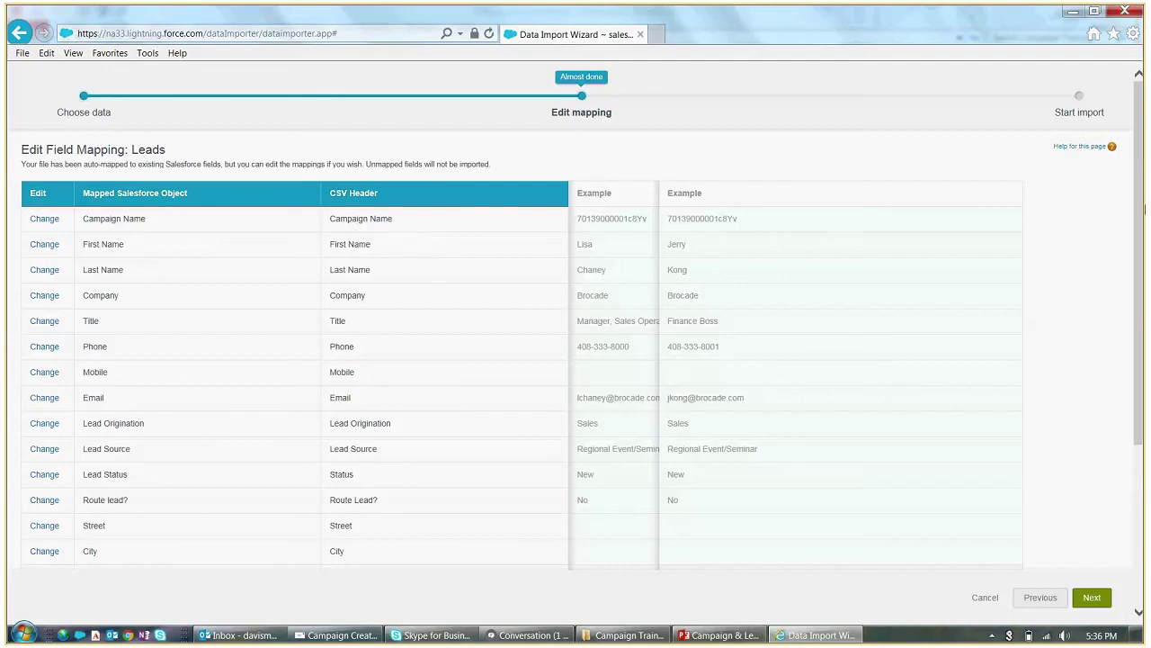
# Check the lead field mappings against the CSV headers, accept them and start the import
pyautogui.moveTo(1140, 208); pyautogui.dragTo(1143, 249)
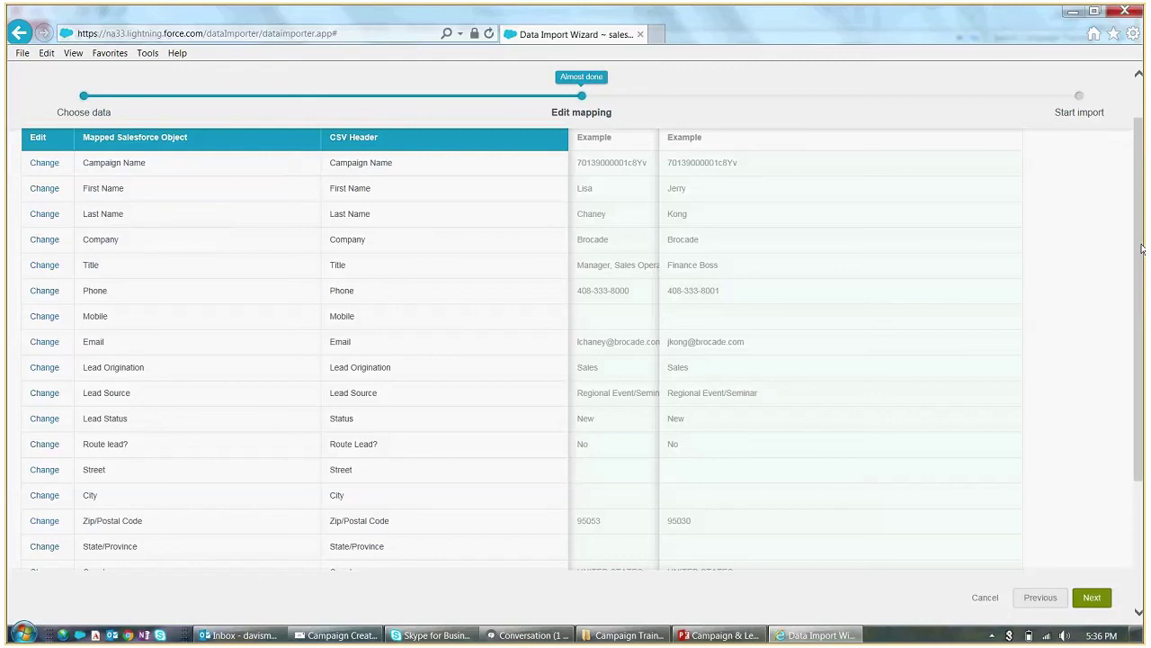
pyautogui.moveTo(1142, 249); pyautogui.dragTo(1140, 402)
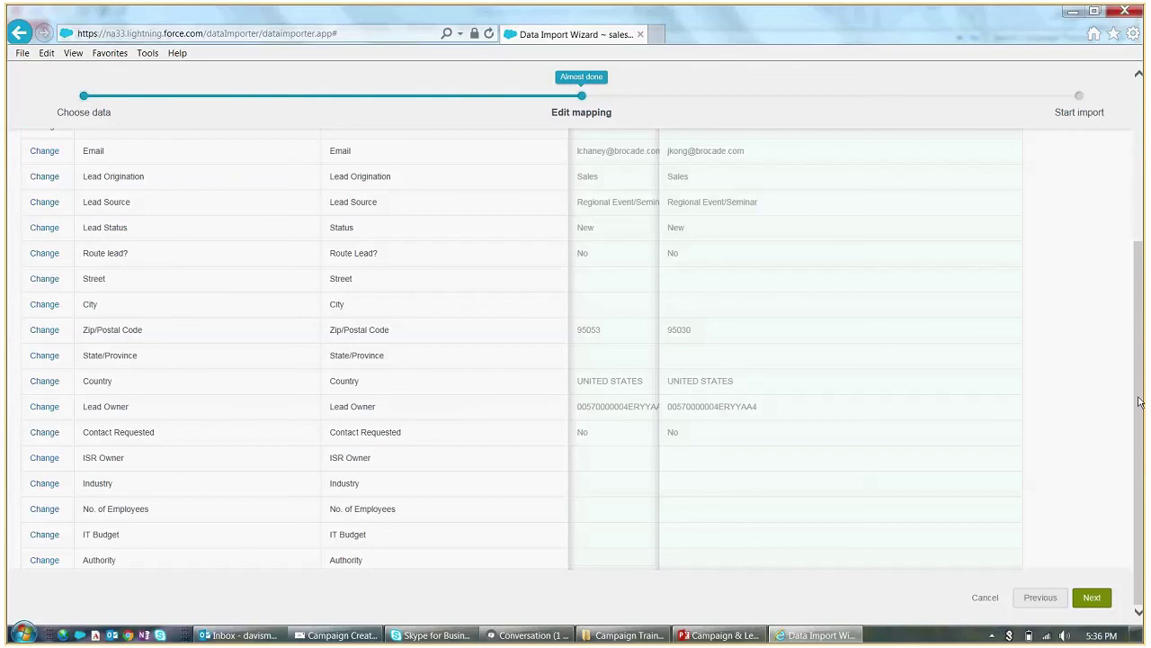
pyautogui.moveTo(1139, 402); pyautogui.dragTo(1137, 290)
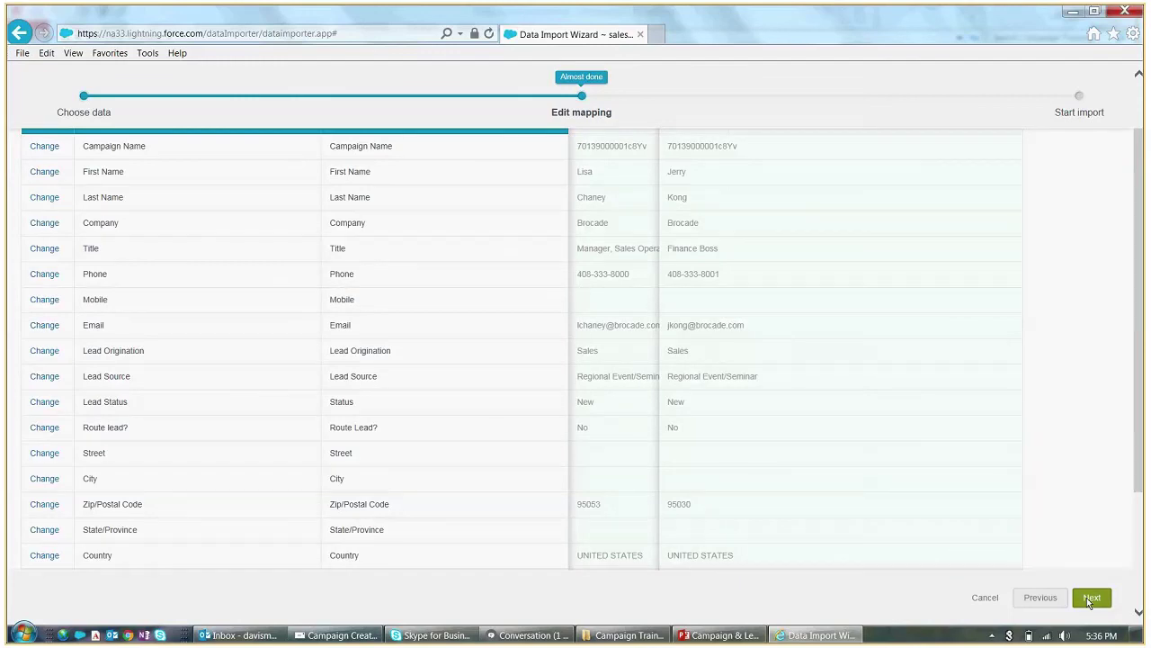
pyautogui.click(1091, 597)
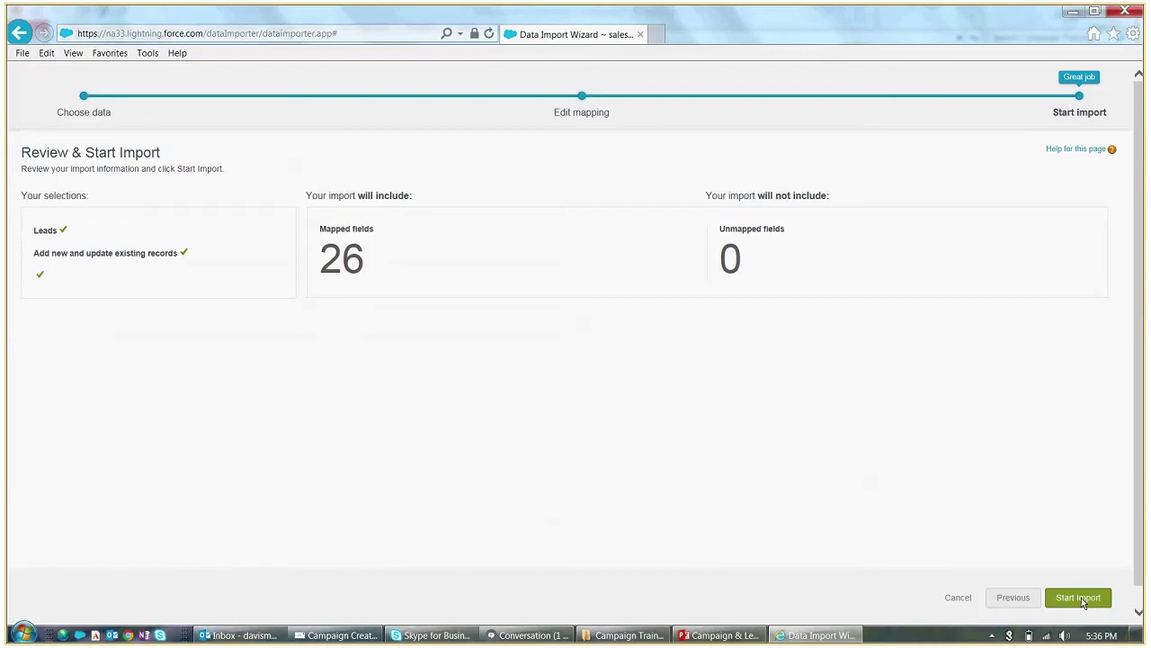
pyautogui.click(1083, 603)
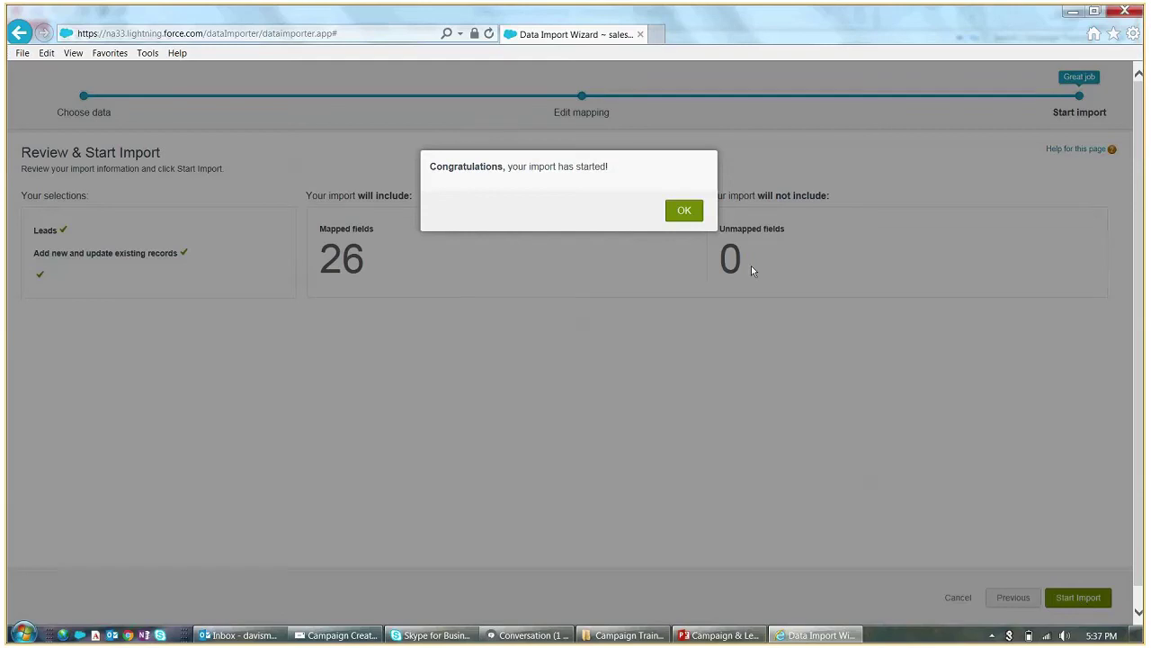
pyautogui.click(683, 212)
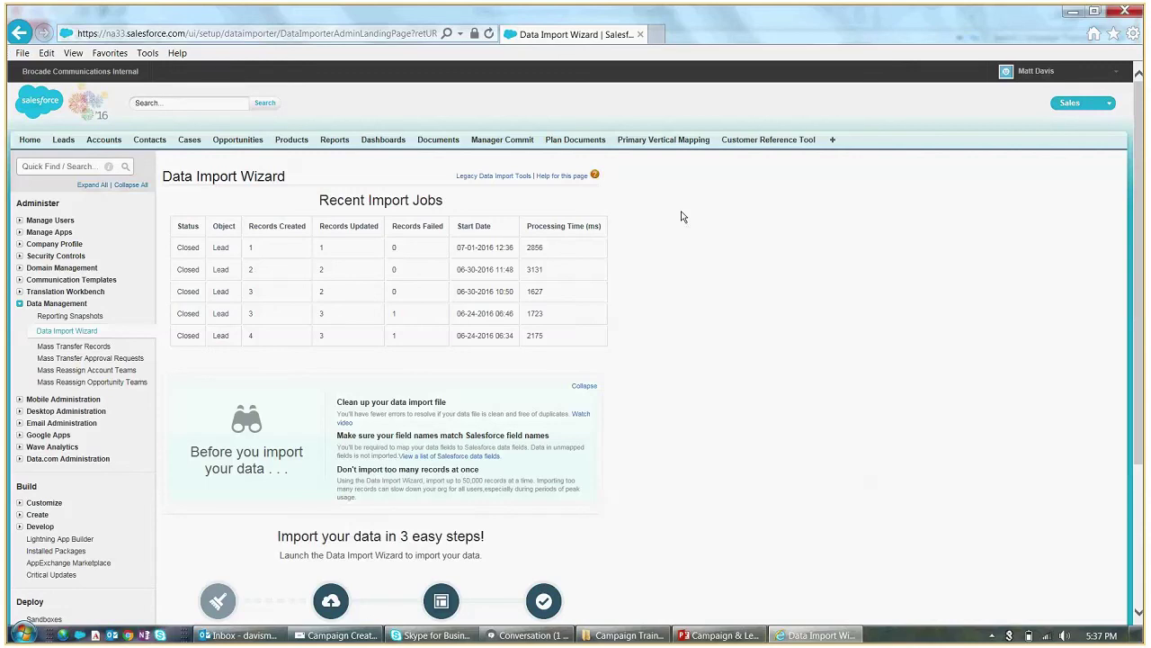
# Switch to Outlook, open a Salesforce import notification for Lead Upload Template.csv and check its leads created and updated results
pyautogui.click(241, 635)
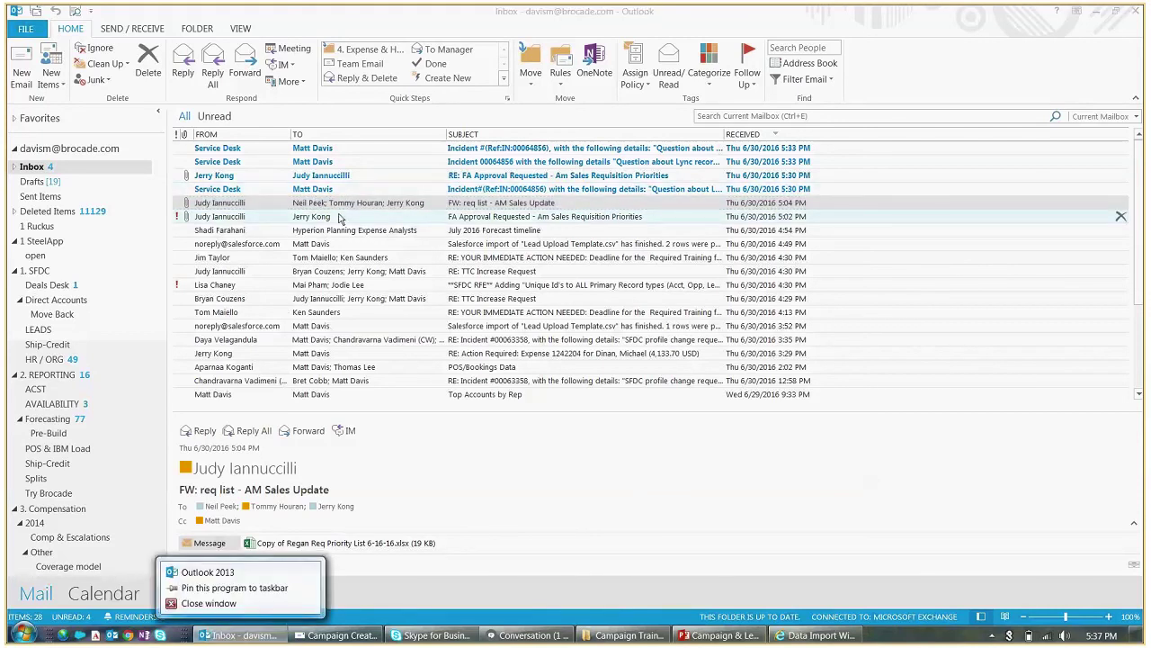
pyautogui.doubleClick(274, 260)
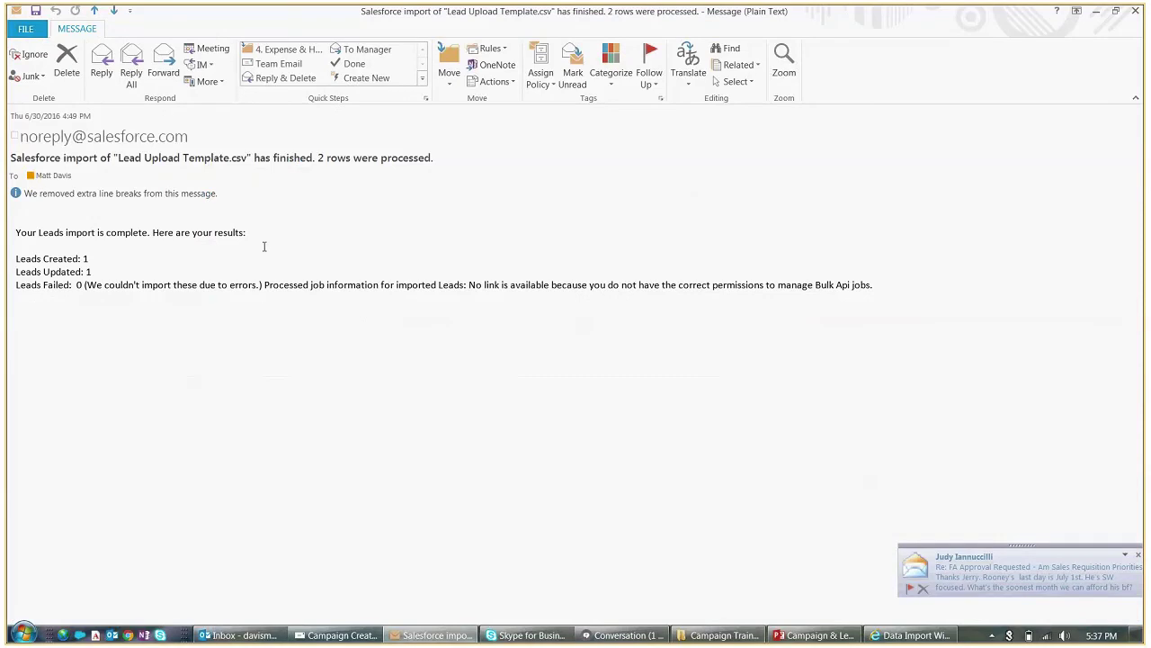
pyautogui.moveTo(45, 259); pyautogui.dragTo(104, 272)
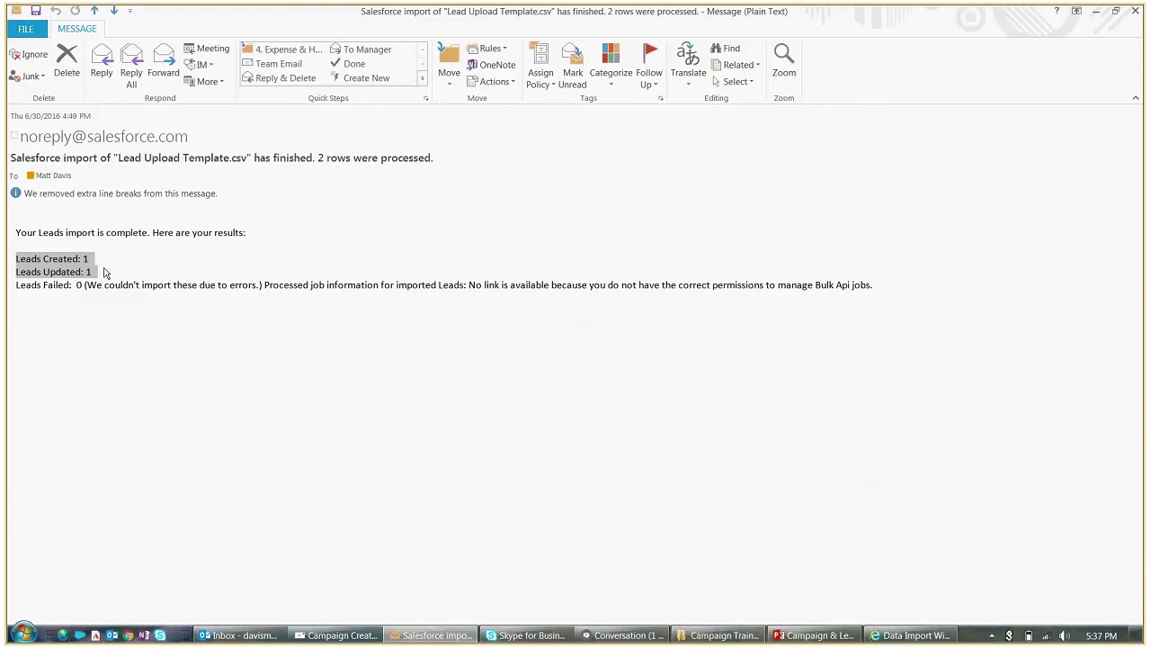
pyautogui.click(607, 636)
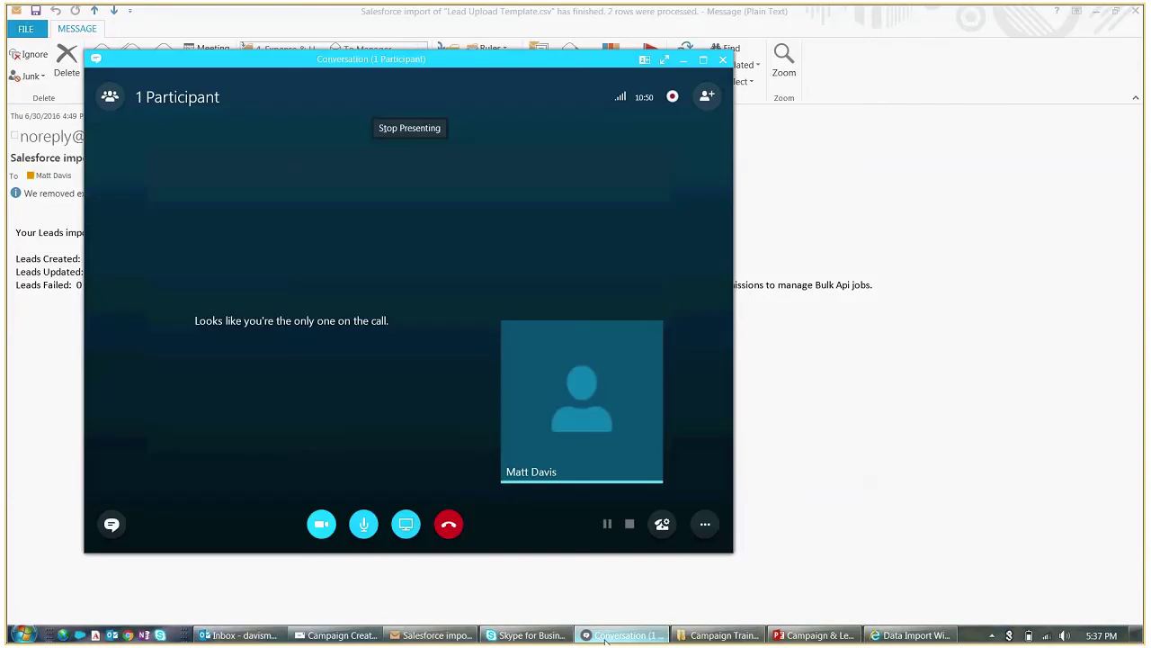